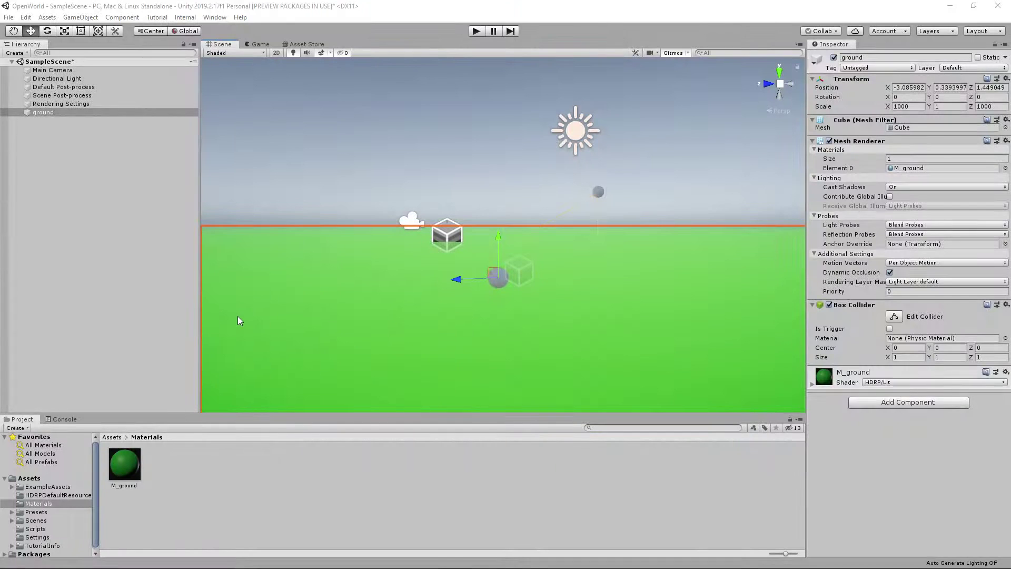
# Orbit the Scene view across the green ground, then centre the workshop room in view.
pyautogui.moveTo(504, 353); pyautogui.dragTo(499, 356, button='right')
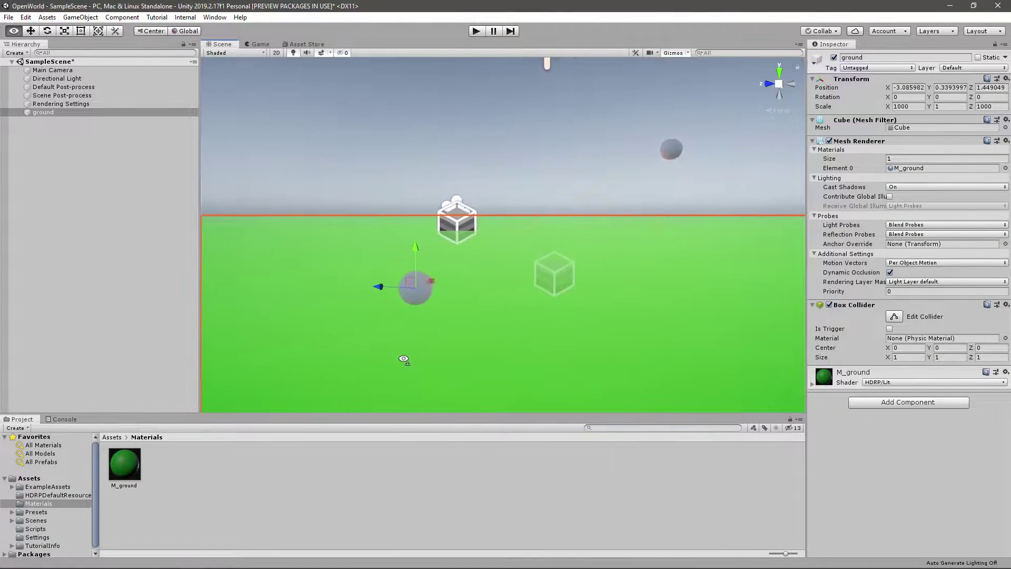
pyautogui.moveTo(499, 356)
pyautogui.mouseDown(button='right')
pyautogui.moveTo(211, 353)
pyautogui.moveTo(727, 352)
pyautogui.mouseUp(button='right')
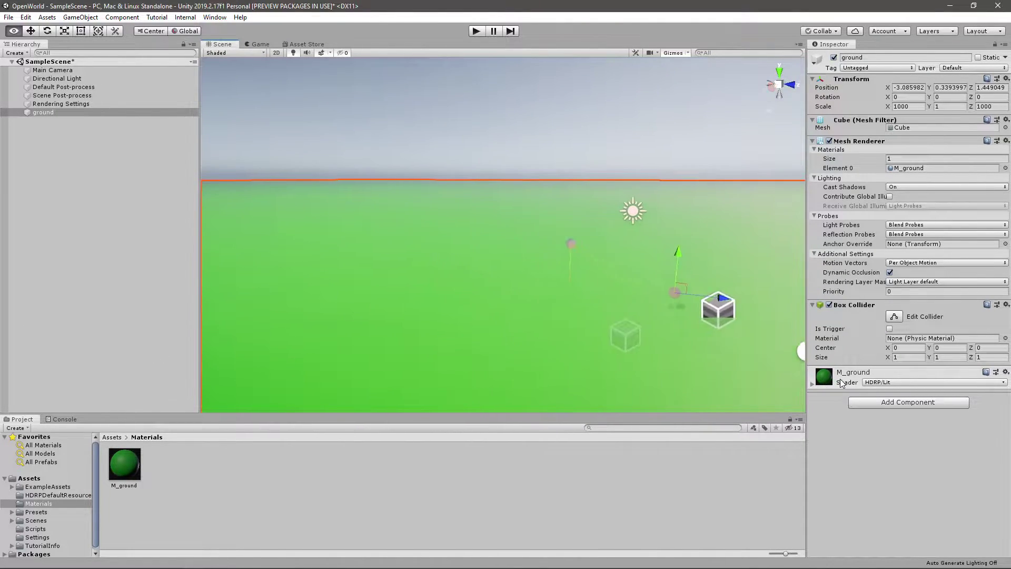
pyautogui.moveTo(727, 352); pyautogui.dragTo(885, 383, button='right')
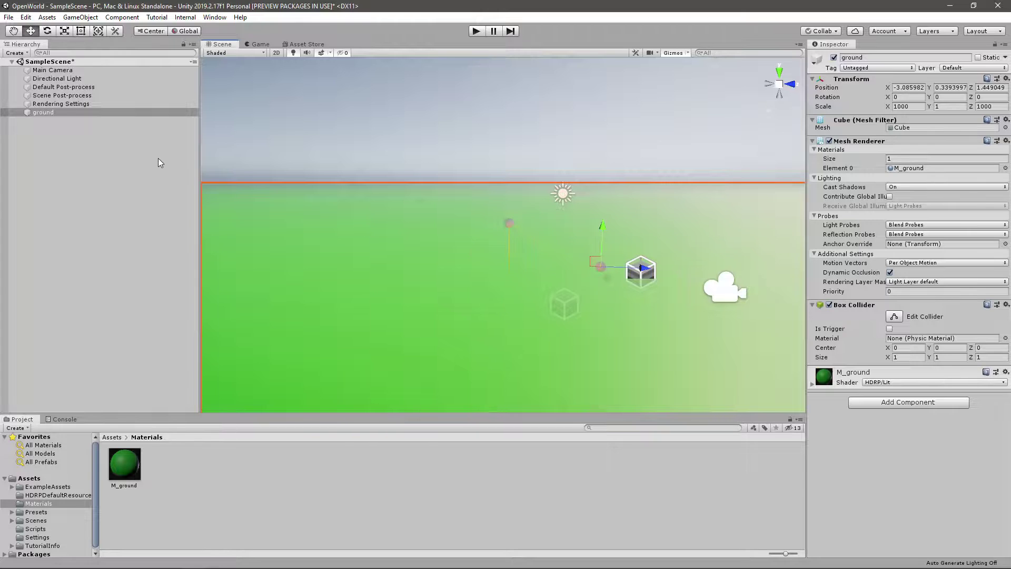
pyautogui.moveTo(578, 325)
pyautogui.mouseDown(button='right')
pyautogui.moveTo(549, 312)
pyautogui.moveTo(271, 294)
pyautogui.moveTo(317, 313)
pyautogui.mouseUp(button='right')
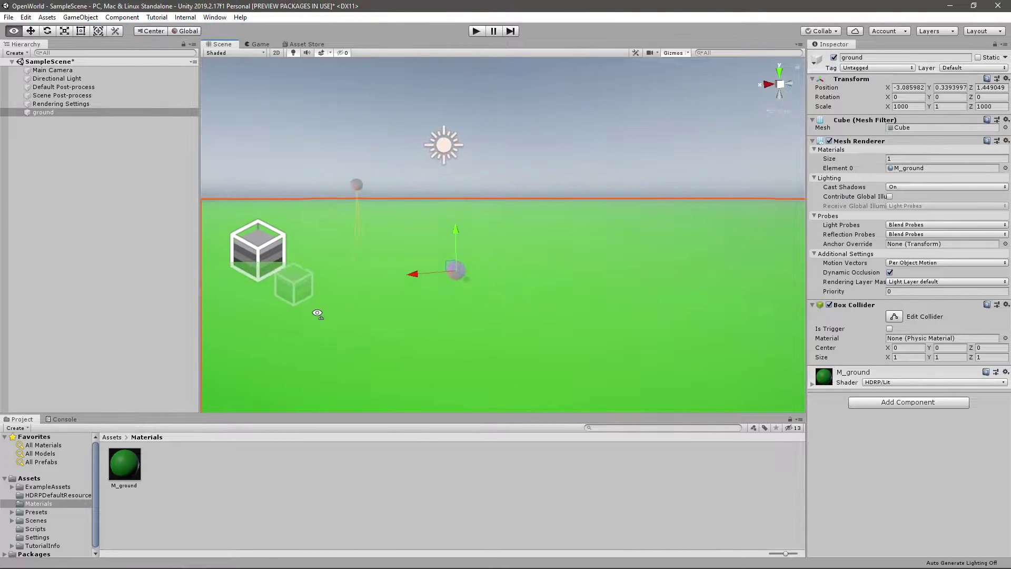
pyautogui.moveTo(317, 313); pyautogui.dragTo(400, 301, button='right')
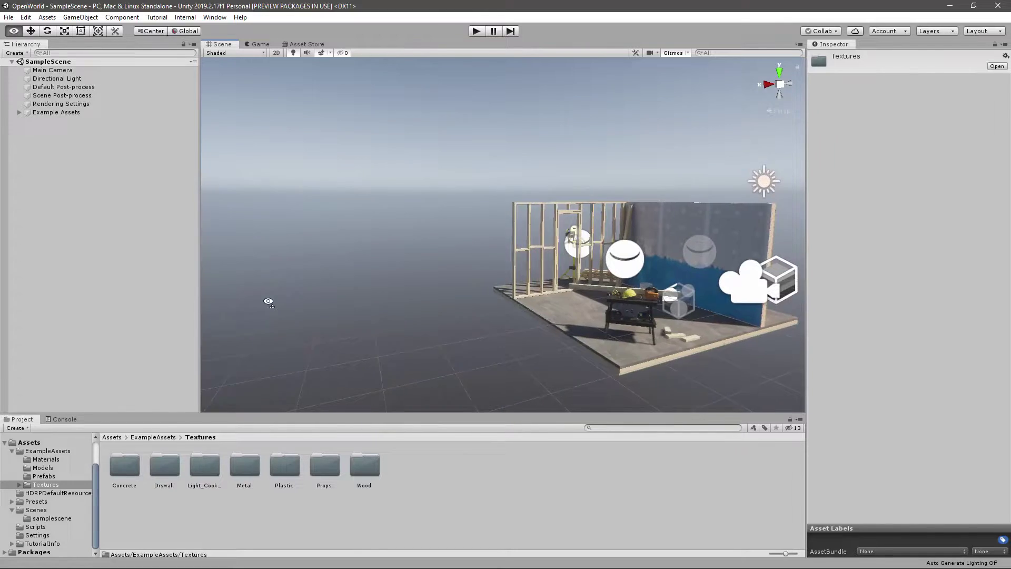
pyautogui.moveTo(266, 300)
pyautogui.mouseDown(button='right')
pyautogui.moveTo(373, 307)
pyautogui.moveTo(360, 312)
pyautogui.mouseUp(button='right')
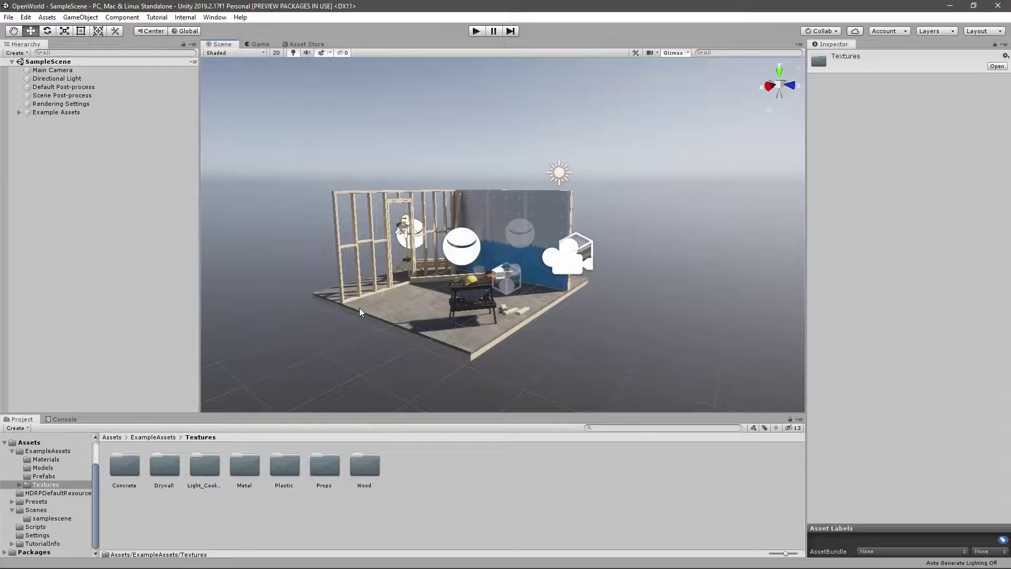
# Delete every Hierarchy object from Example Assets through Light Probe Group, removing the workshop room.
pyautogui.click(412, 318)
pyautogui.moveTo(424, 327); pyautogui.dragTo(516, 340, button='right')
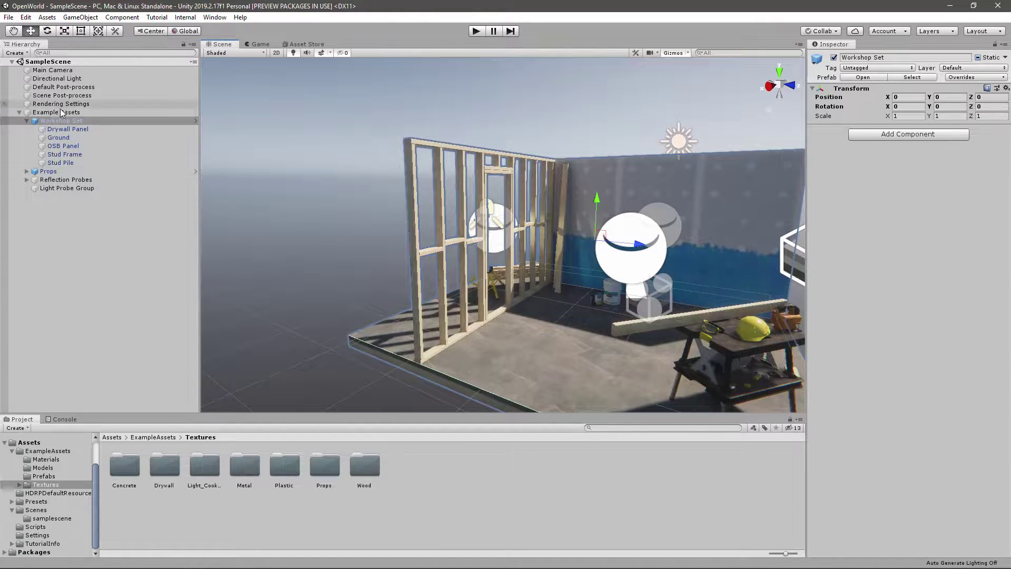
pyautogui.click(69, 187)
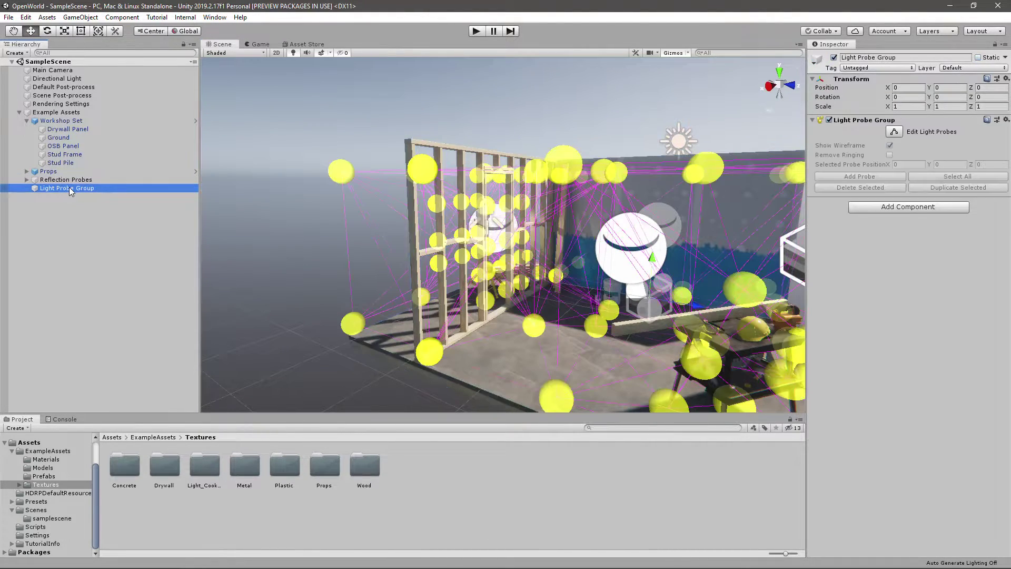
pyautogui.keyDown('shift'); pyautogui.click(53, 113); pyautogui.keyUp('shift')
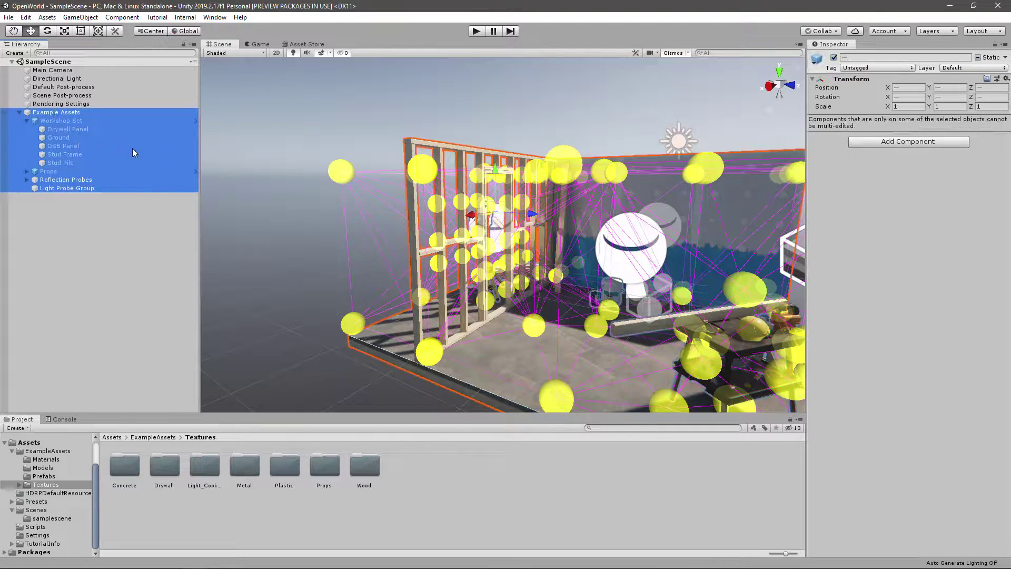
pyautogui.press('Delete')
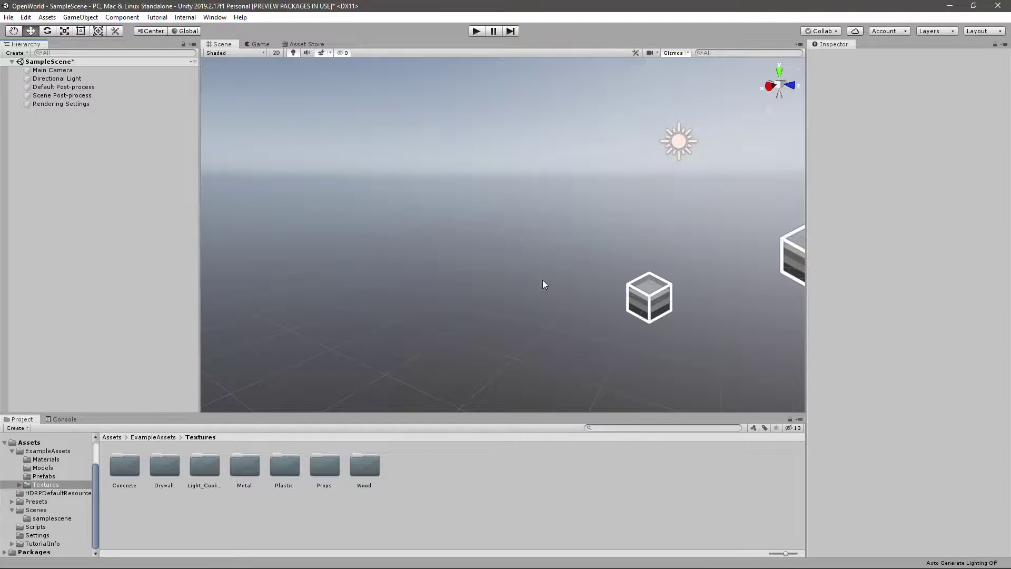
pyautogui.click(638, 298)
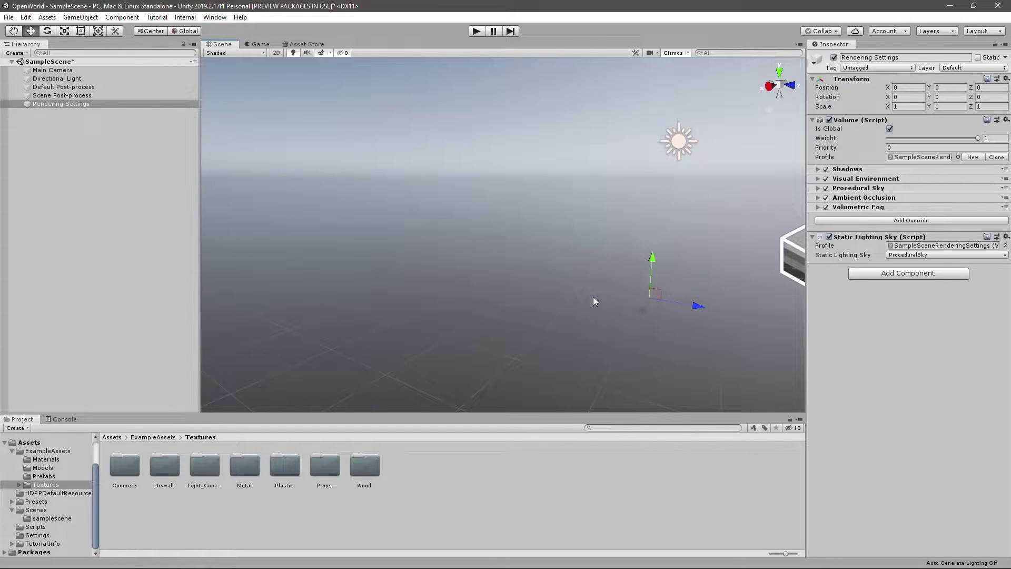
pyautogui.keyDown('alt'); pyautogui.moveTo(538, 276); pyautogui.dragTo(409, 214); pyautogui.keyUp('alt')
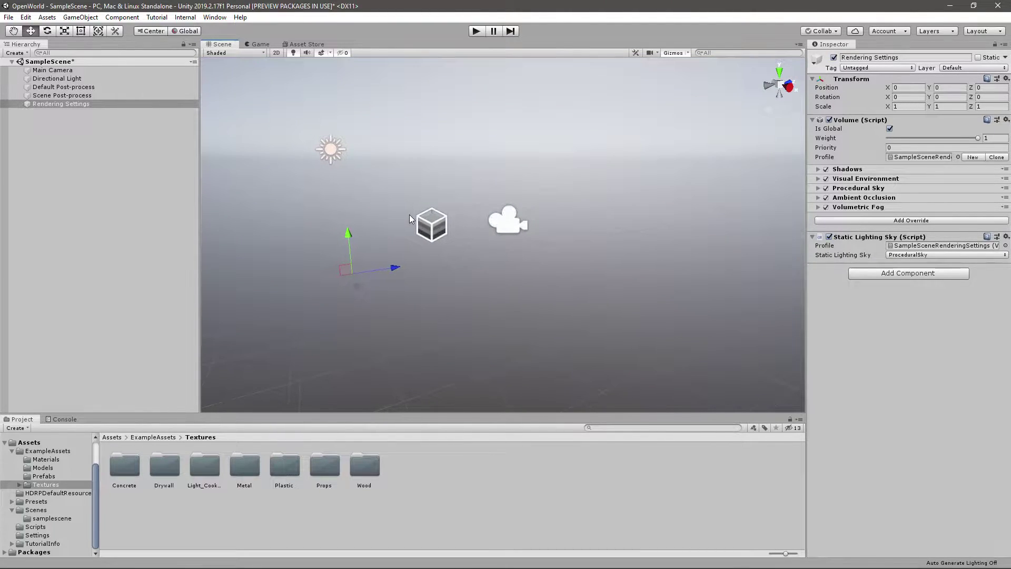
pyautogui.click(426, 225)
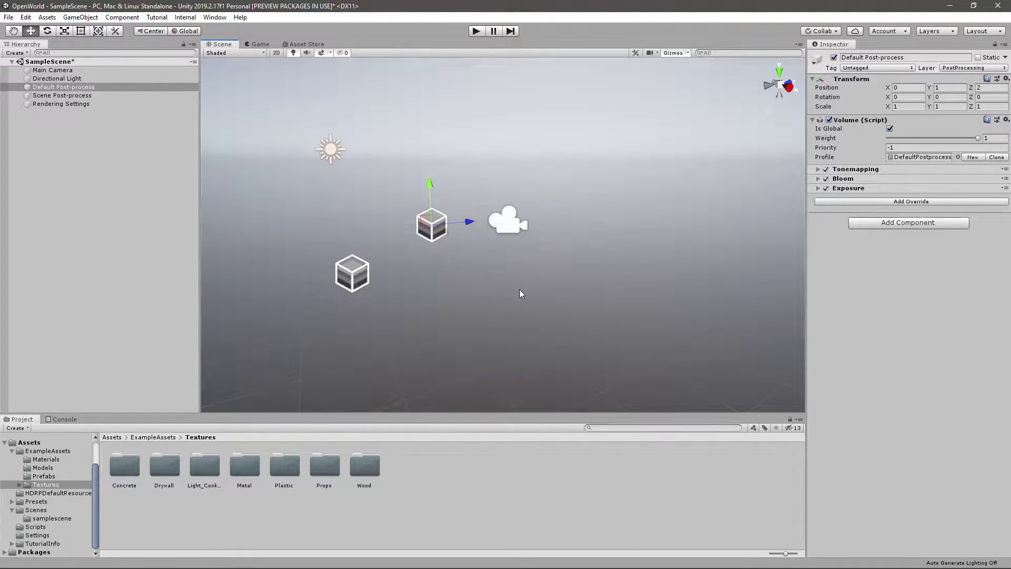
pyautogui.keyDown('alt'); pyautogui.moveTo(520, 290); pyautogui.dragTo(374, 252); pyautogui.keyUp('alt')
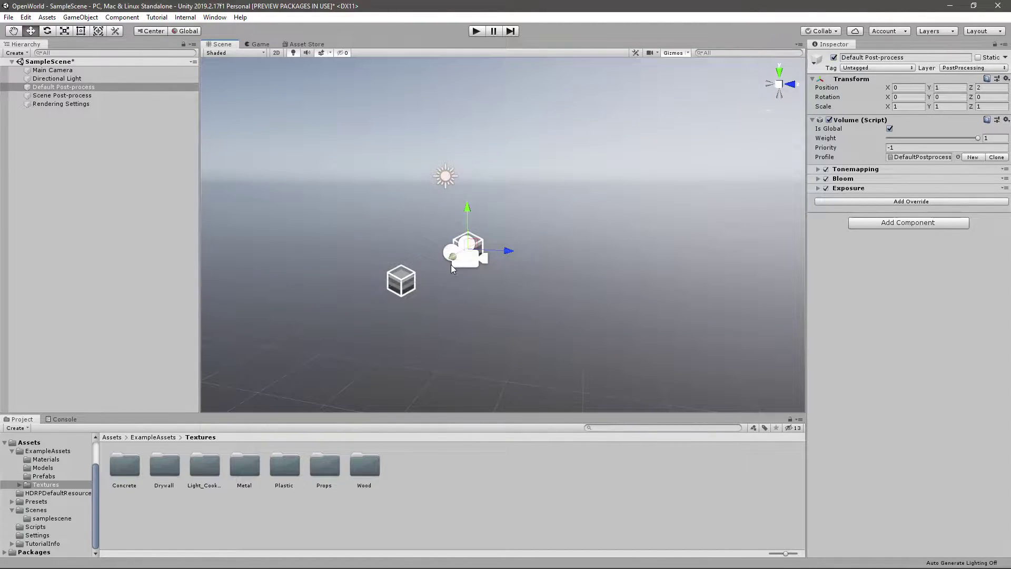
pyautogui.moveTo(451, 264)
pyautogui.keyDown('alt'); pyautogui.mouseDown()
pyautogui.moveTo(512, 286)
pyautogui.moveTo(520, 299)
pyautogui.mouseUp(); pyautogui.keyUp('alt')
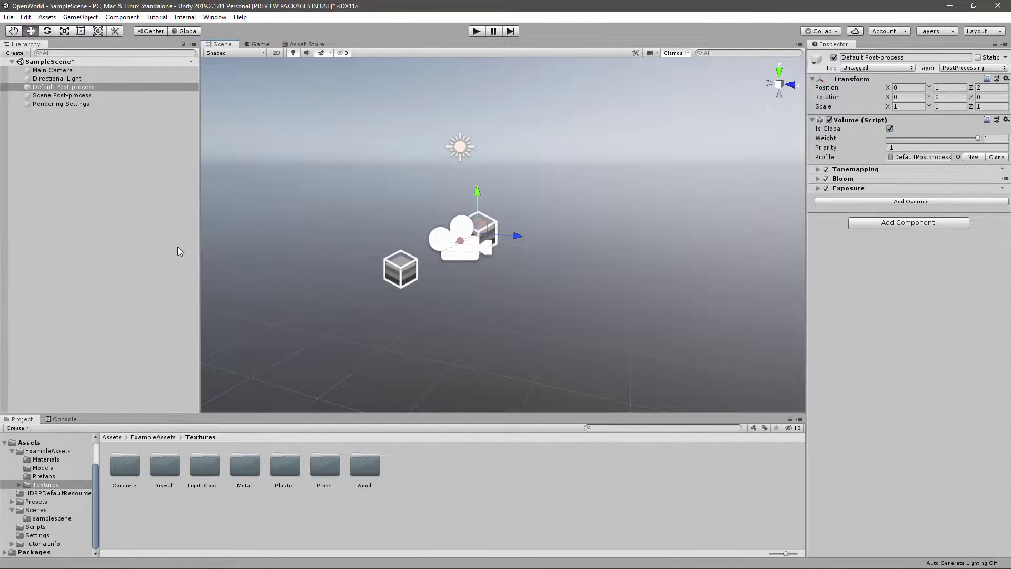
pyautogui.rightClick(120, 177)
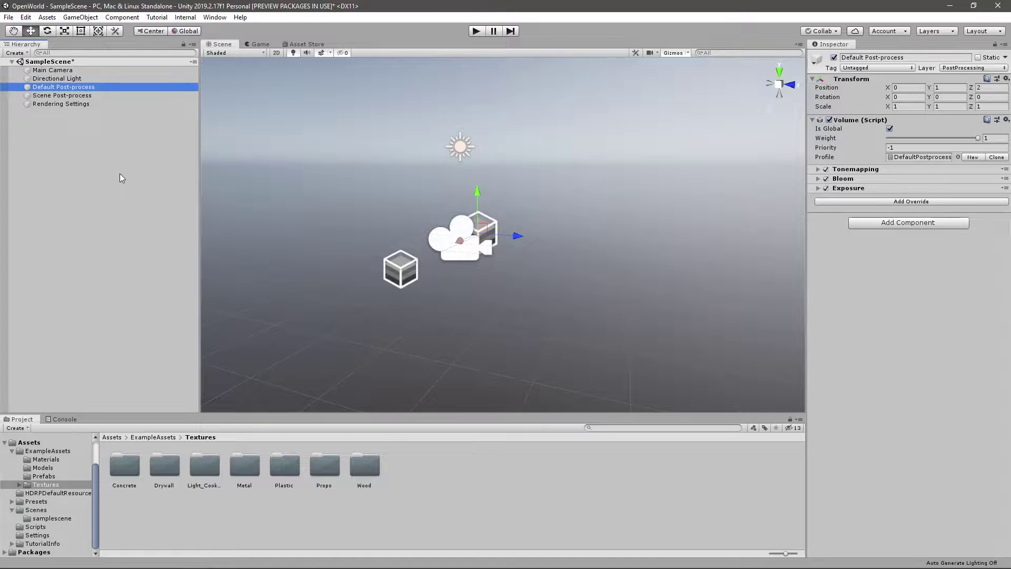
pyautogui.click(65, 173)
pyautogui.click(138, 210)
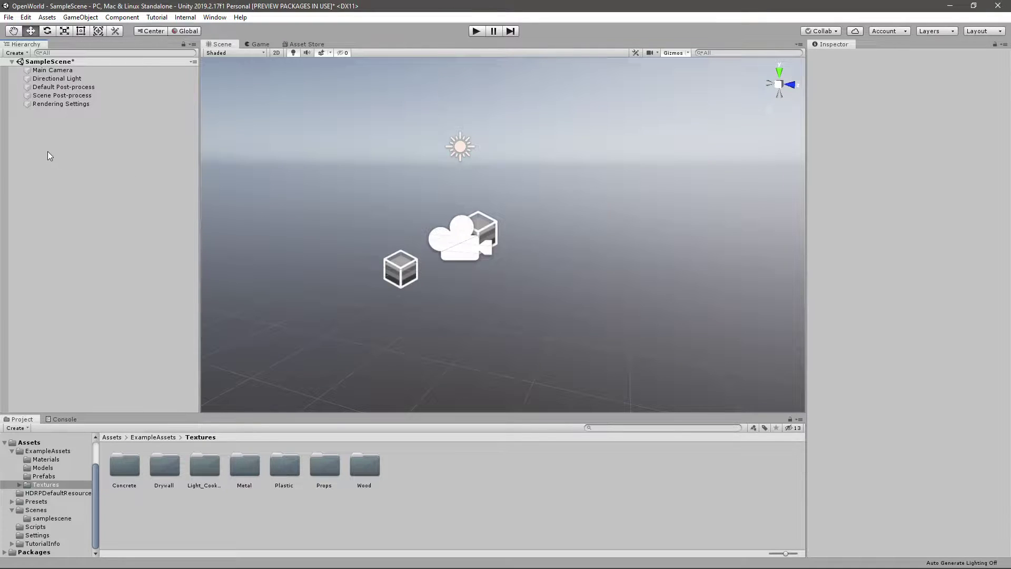
# Add a Cube 3D object to the SampleScene from the Hierarchy's context menu.
pyautogui.rightClick(98, 180)
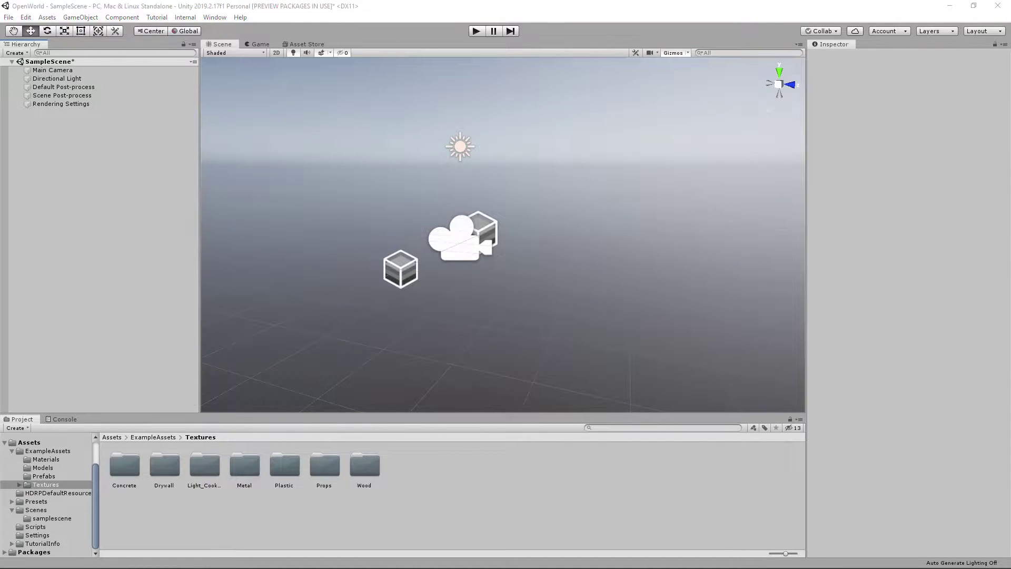
pyautogui.rightClick(58, 128)
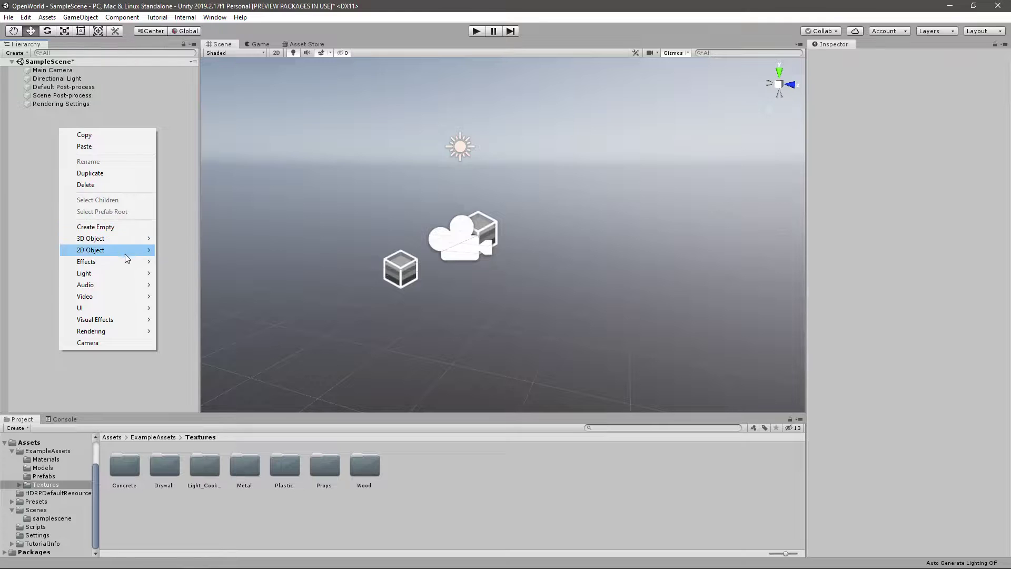
pyautogui.rightClick(43, 166)
pyautogui.moveTo(93, 273)
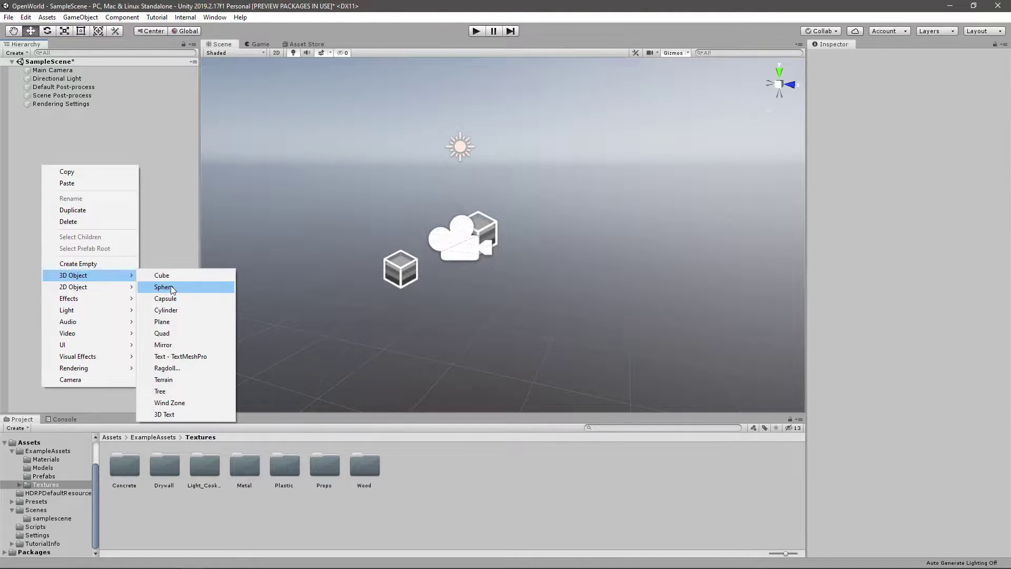
pyautogui.click(173, 275)
pyautogui.moveTo(411, 287)
pyautogui.keyDown('alt'); pyautogui.mouseDown()
pyautogui.moveTo(455, 262)
pyautogui.moveTo(300, 294)
pyautogui.moveTo(388, 291)
pyautogui.moveTo(394, 278)
pyautogui.mouseUp(); pyautogui.keyUp('alt')
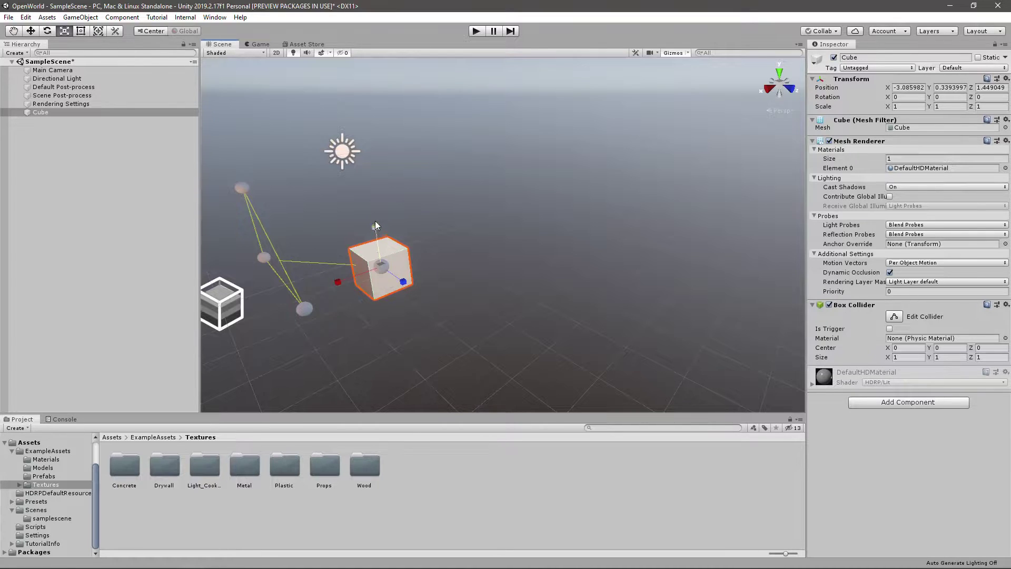
pyautogui.keyDown('alt'); pyautogui.moveTo(377, 242); pyautogui.dragTo(251, 109); pyautogui.keyUp('alt')
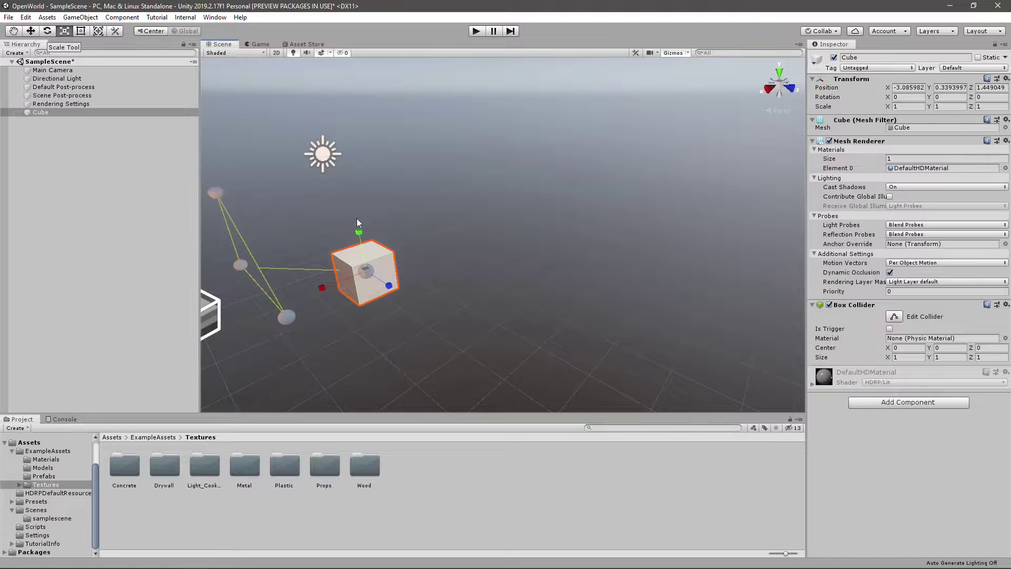
pyautogui.moveTo(365, 272); pyautogui.dragTo(422, 266)
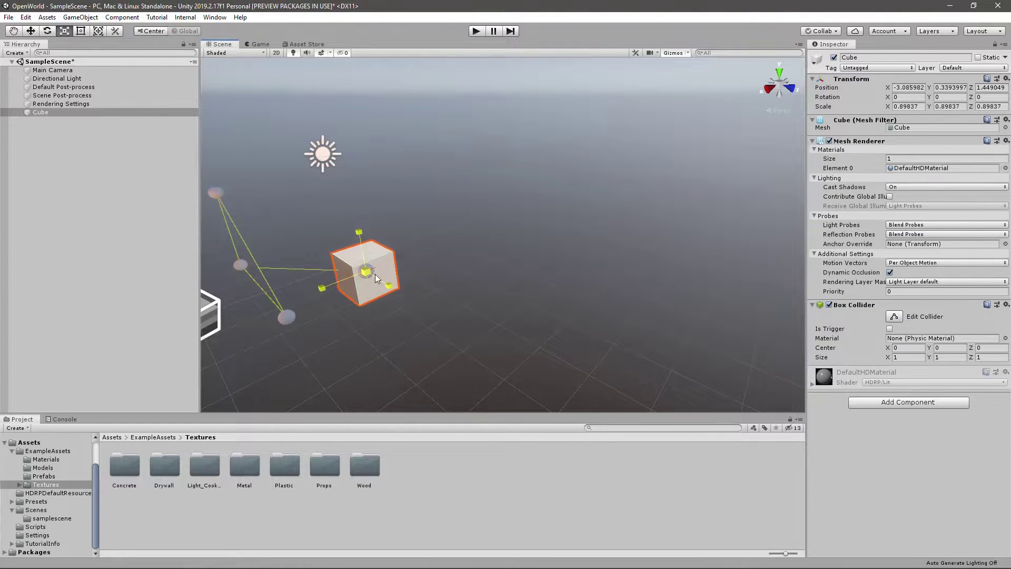
pyautogui.hotkey('ctrl', 'z')
pyautogui.click(913, 106)
pyautogui.moveTo(583, 228); pyautogui.dragTo(573, 239, button='right')
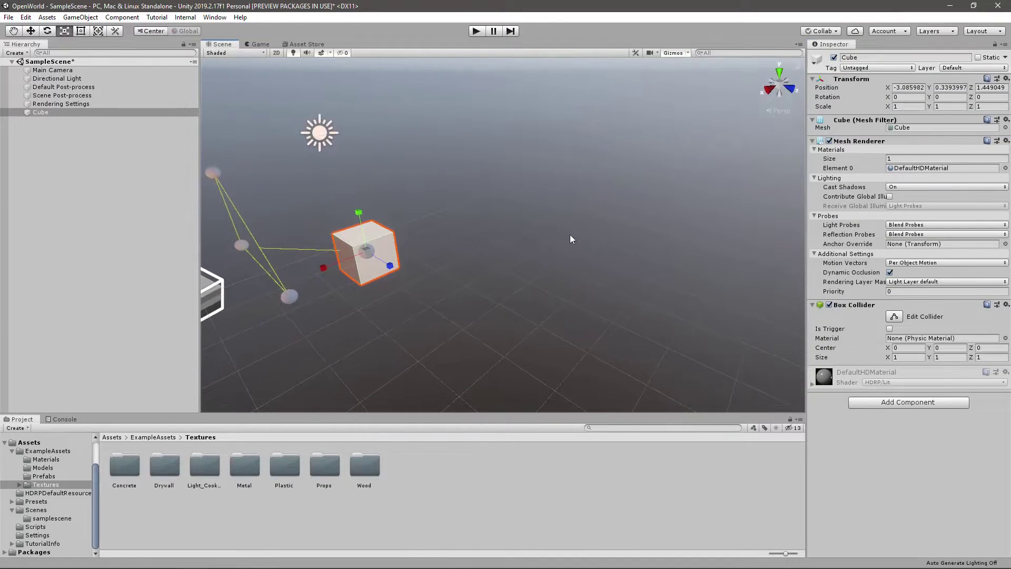
pyautogui.press('w')
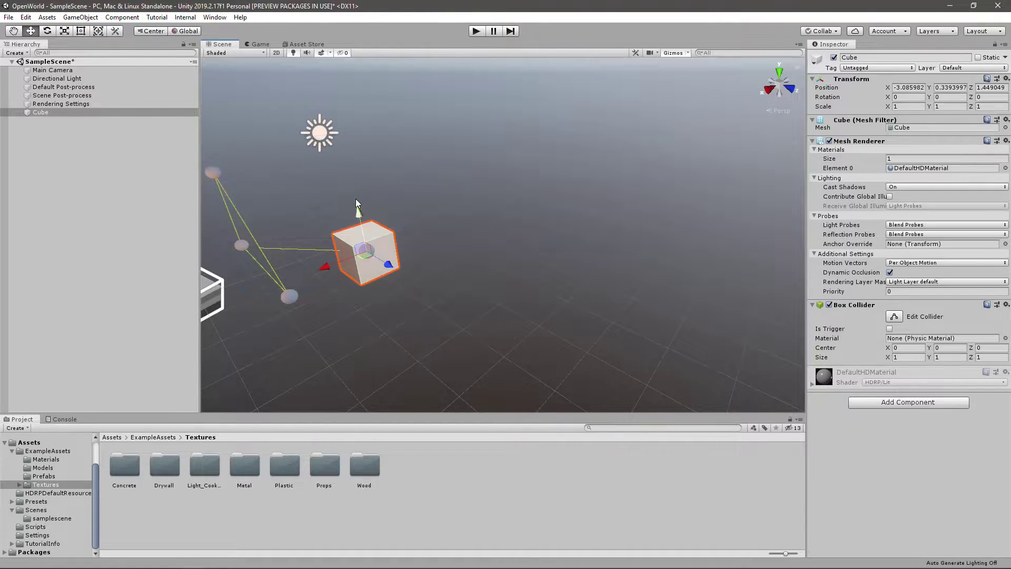
pyautogui.moveTo(356, 202); pyautogui.dragTo(399, 234, button='middle')
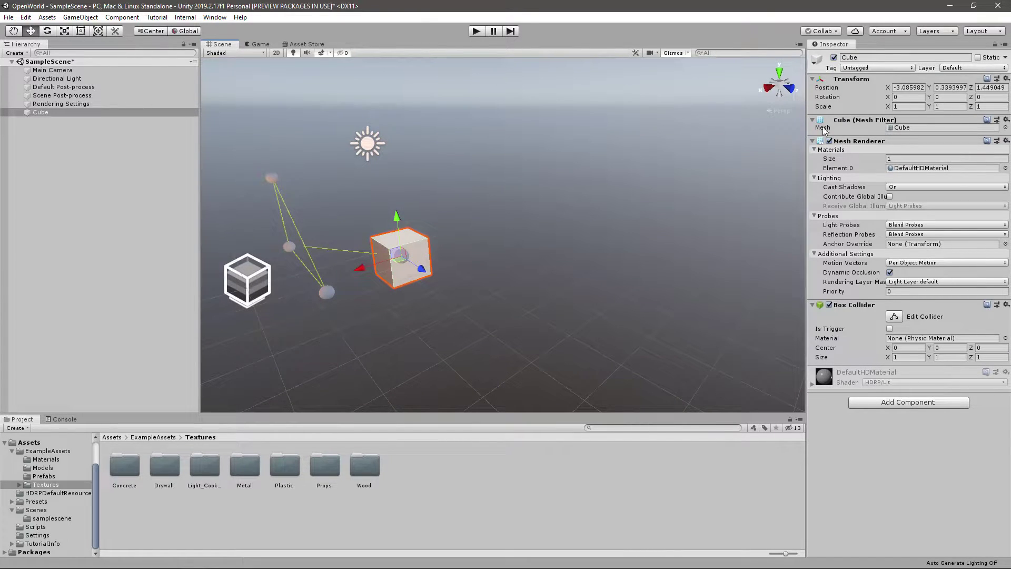
pyautogui.keyDown('alt'); pyautogui.moveTo(429, 310); pyautogui.dragTo(485, 267); pyautogui.keyUp('alt')
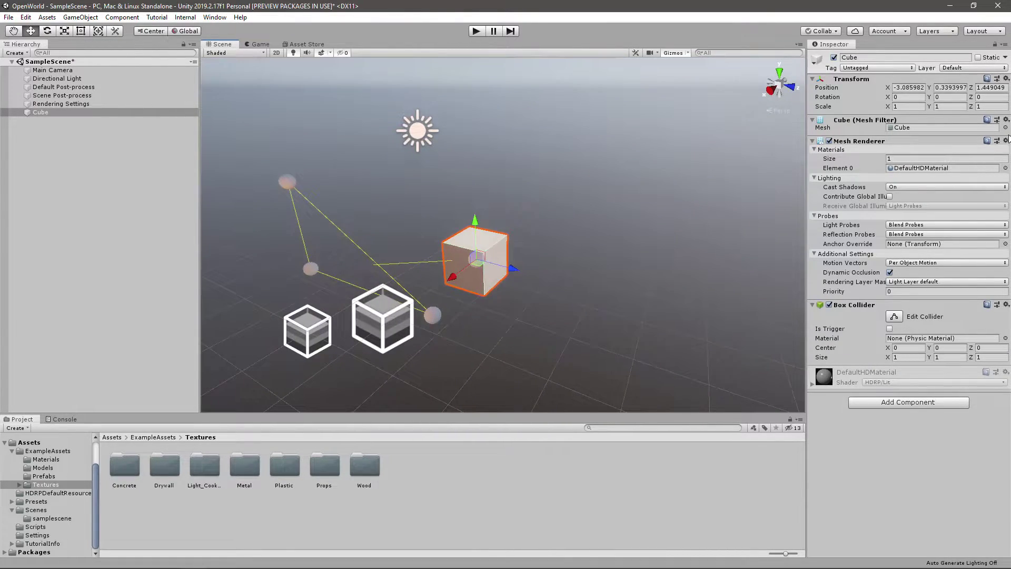
# Set the Cube's Scale X and Z to 100, then collapse the ExampleAssets folder.
pyautogui.click(910, 107)
pyautogui.write('100')
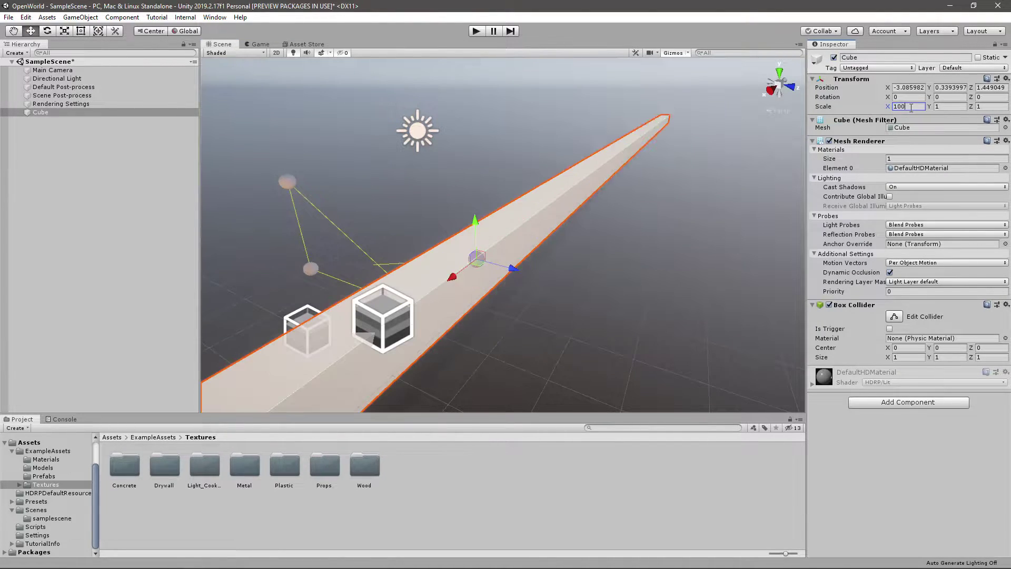
pyautogui.press('Tab')
pyautogui.press('Tab')
pyautogui.write('100')
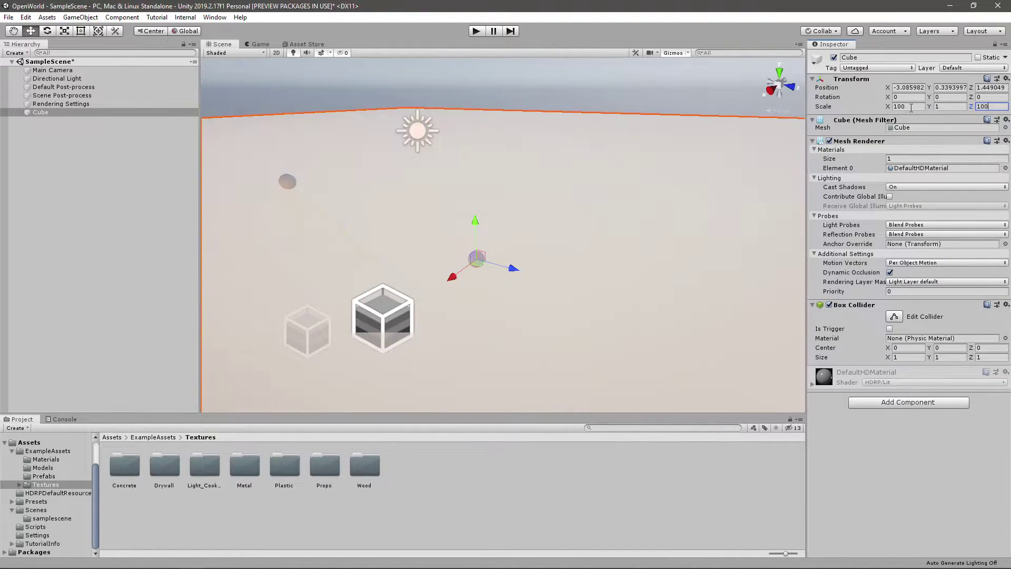
pyautogui.moveTo(775, 187)
pyautogui.keyDown('alt'); pyautogui.mouseDown()
pyautogui.moveTo(589, 119)
pyautogui.moveTo(414, 117)
pyautogui.moveTo(617, 118)
pyautogui.moveTo(501, 121)
pyautogui.mouseUp(); pyautogui.keyUp('alt')
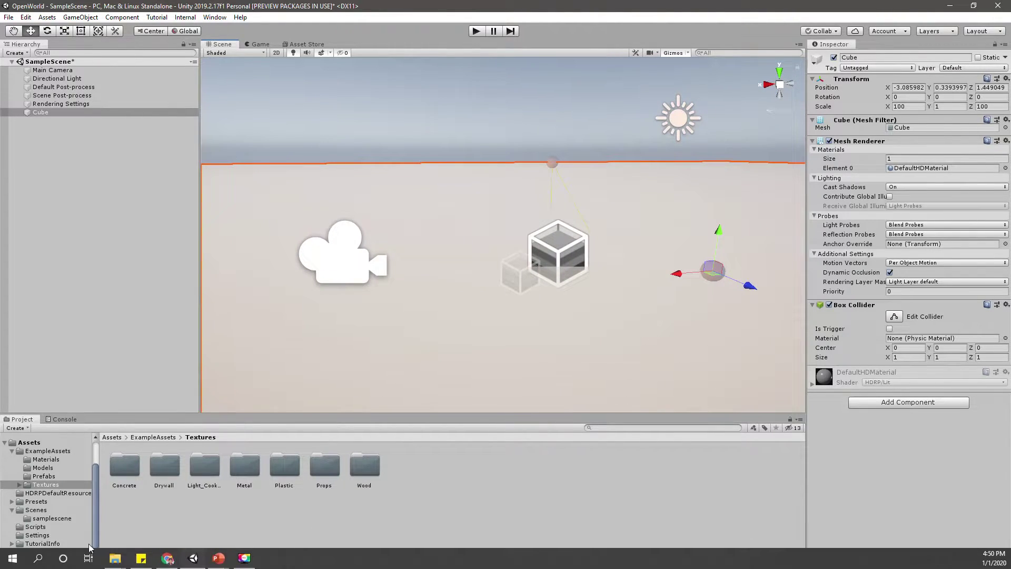
pyautogui.click(12, 451)
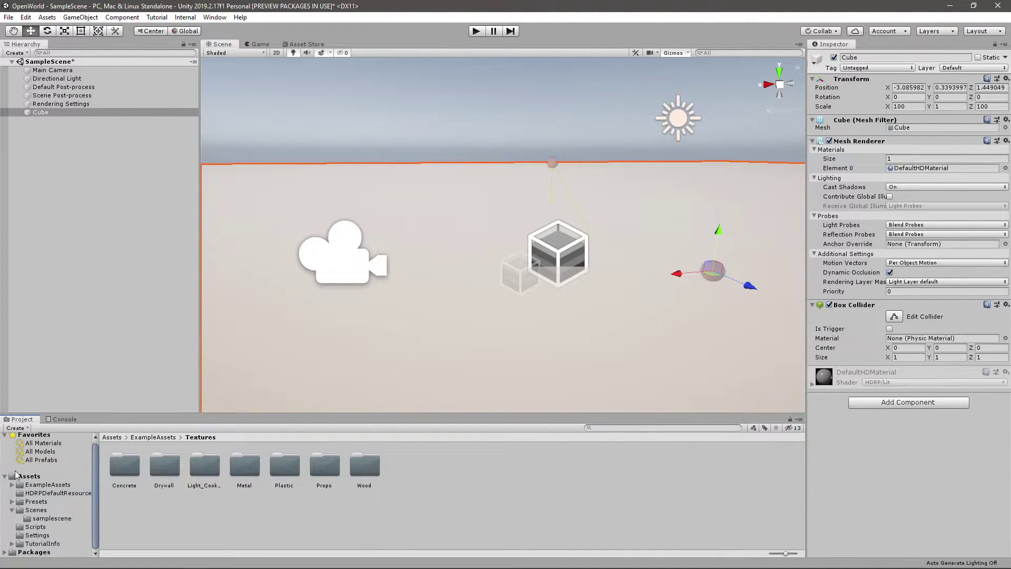
# Collapse the Scenes folder and display the contents of the top-level Assets folder.
pyautogui.click(13, 510)
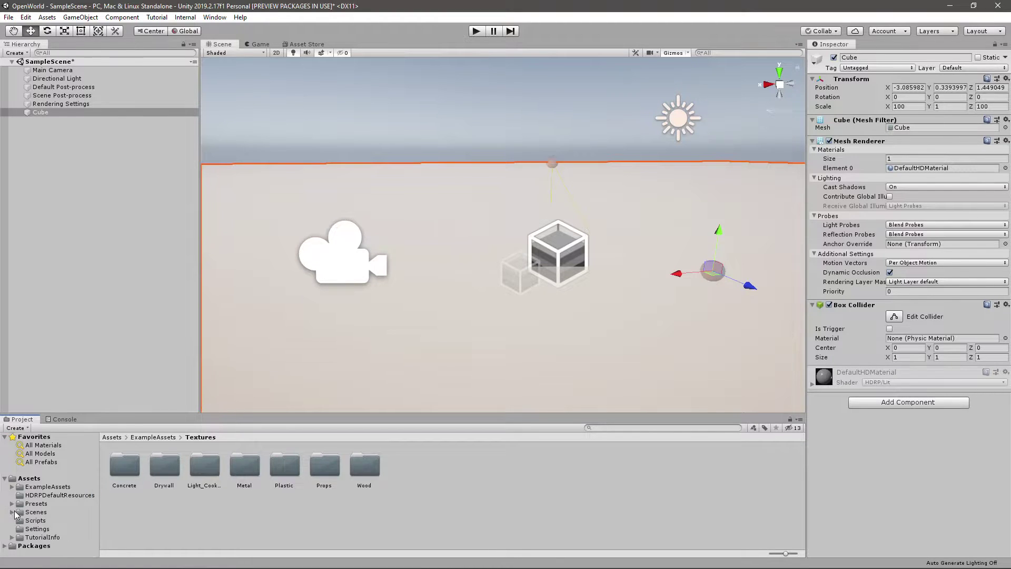
pyautogui.moveTo(387, 330)
pyautogui.keyDown('alt'); pyautogui.mouseDown()
pyautogui.moveTo(502, 308)
pyautogui.moveTo(361, 306)
pyautogui.mouseUp(); pyautogui.keyUp('alt')
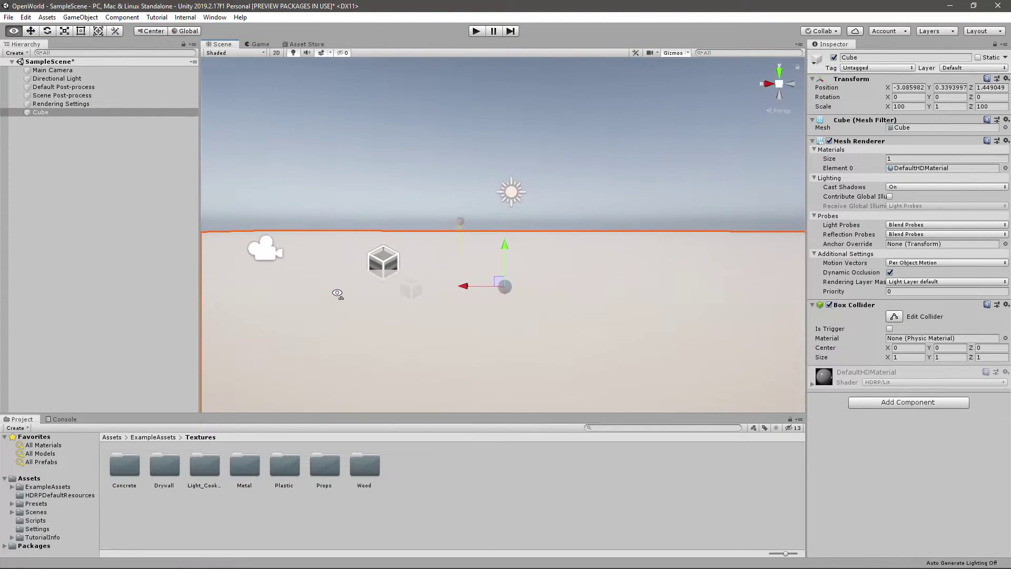
pyautogui.click(36, 479)
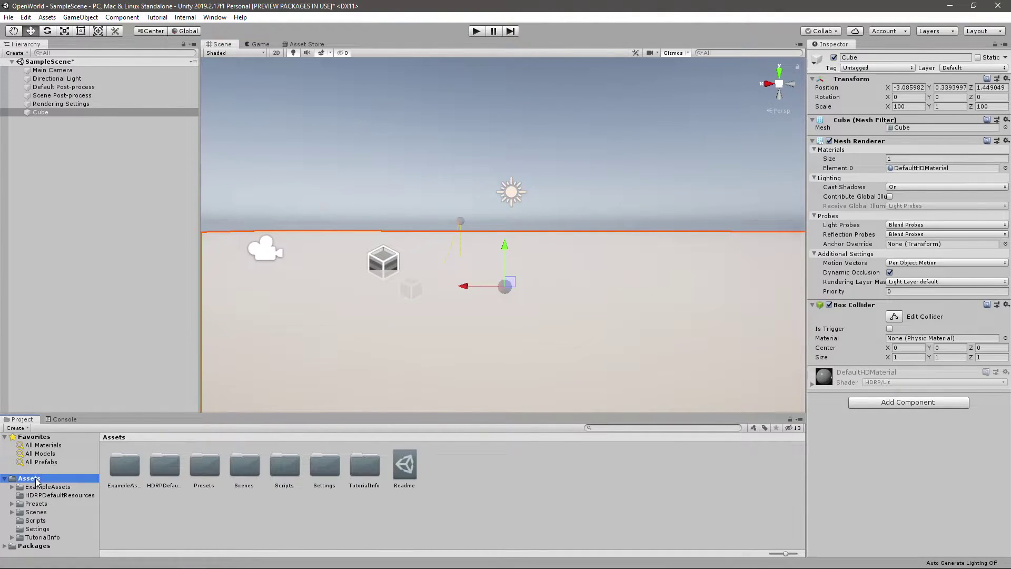
# Create a new folder named 'Materials' inside Assets.
pyautogui.rightClick(449, 506)
pyautogui.moveTo(523, 264)
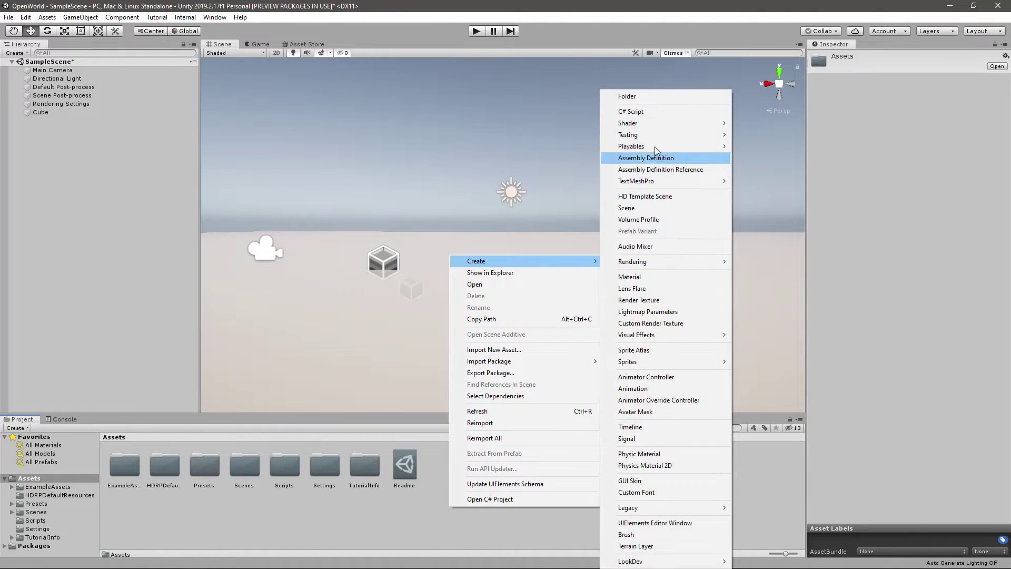
pyautogui.click(627, 96)
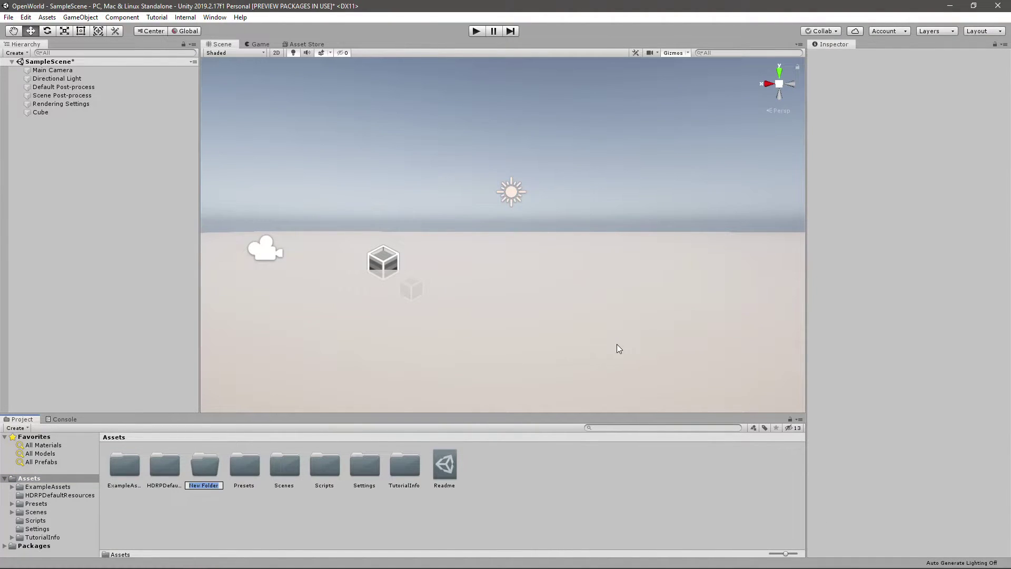
pyautogui.write('Ma')
pyautogui.write('terials')
pyautogui.press('Return')
pyautogui.press('Return')
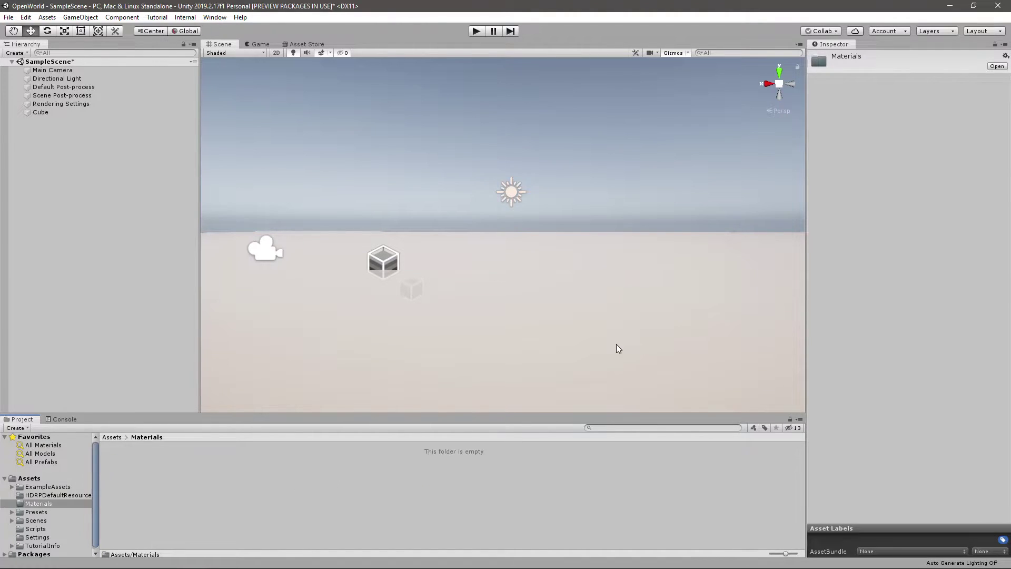
# Create a new material named 'M_ground' in the Materials folder.
pyautogui.rightClick(250, 478)
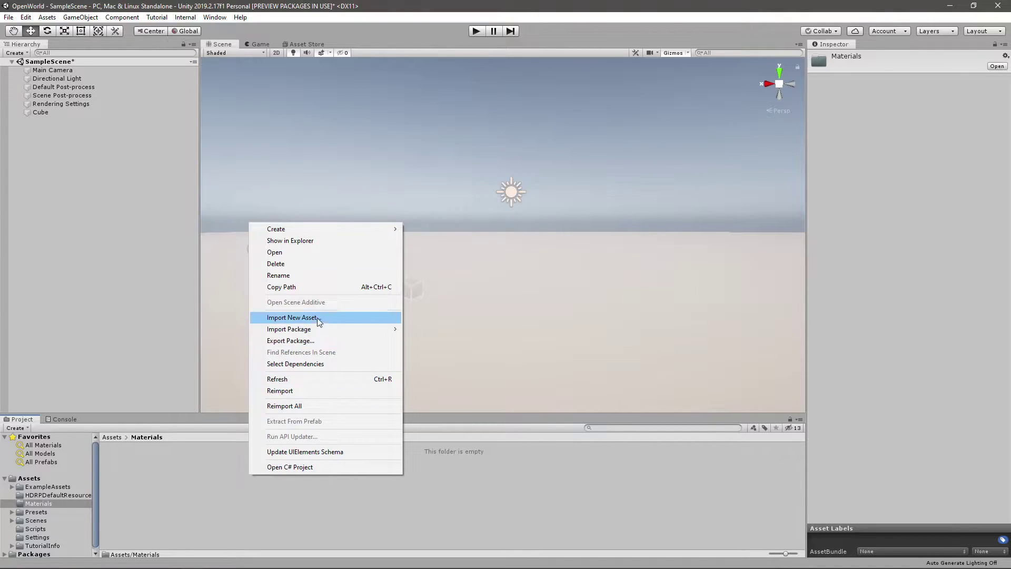
pyautogui.moveTo(280, 231)
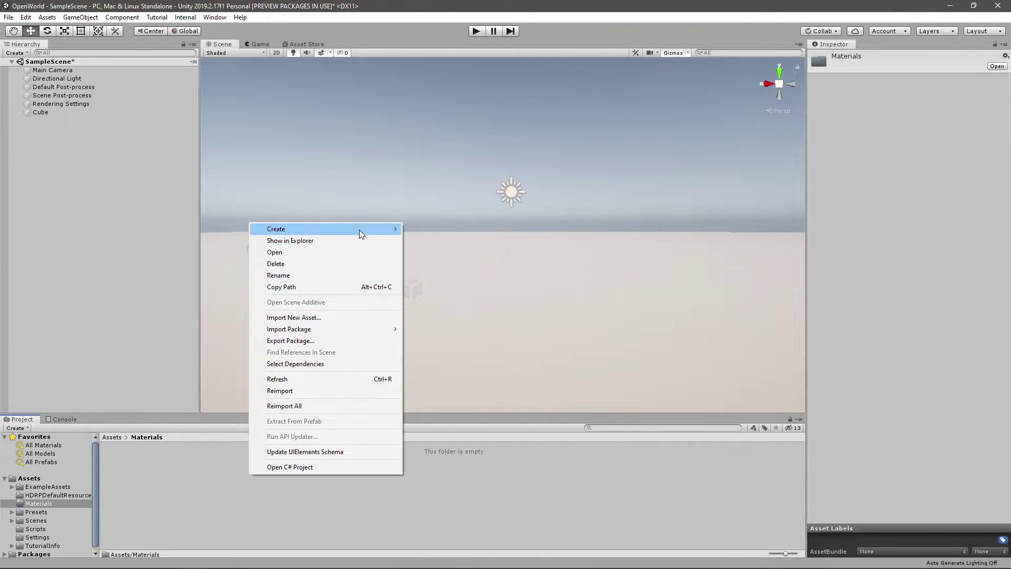
pyautogui.rightClick(172, 497)
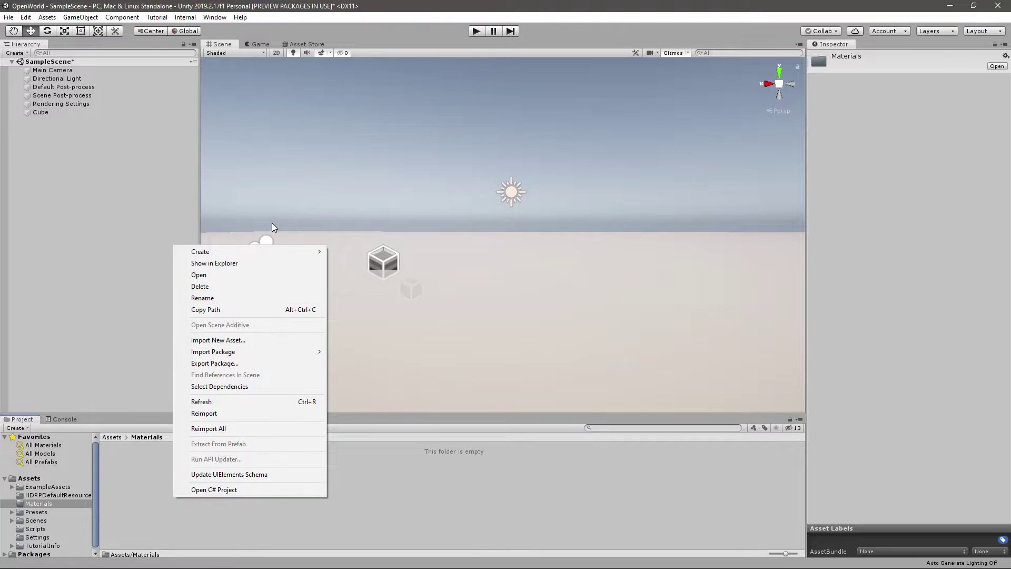
pyautogui.moveTo(258, 251)
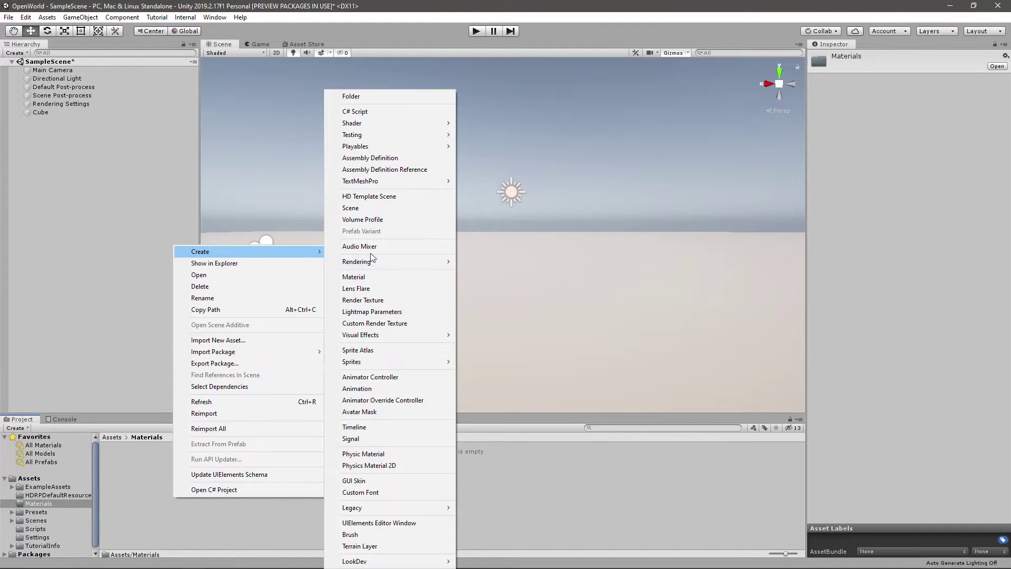
pyautogui.click(356, 279)
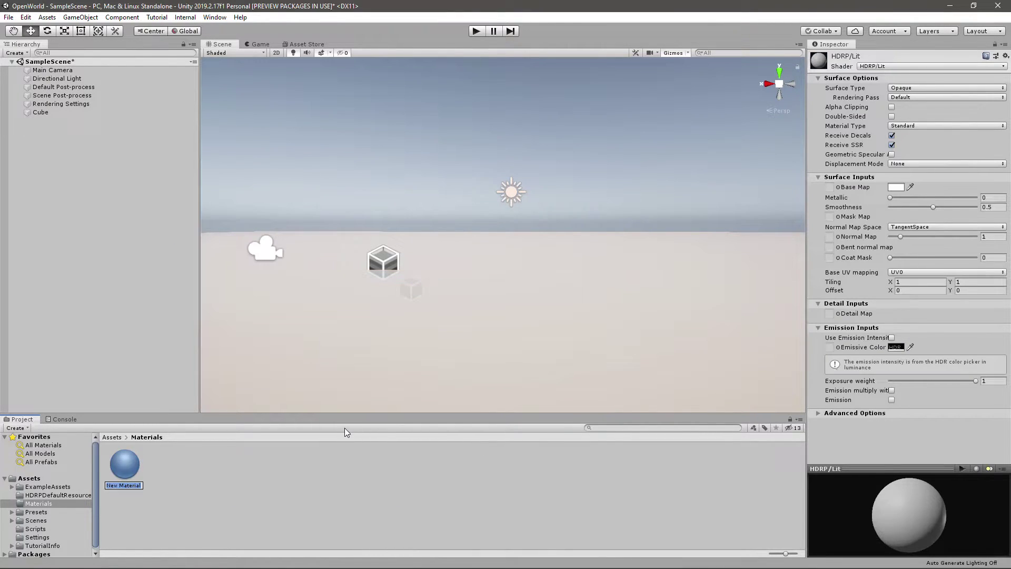
pyautogui.write('M_')
pyautogui.write('ground')
pyautogui.press('Return')
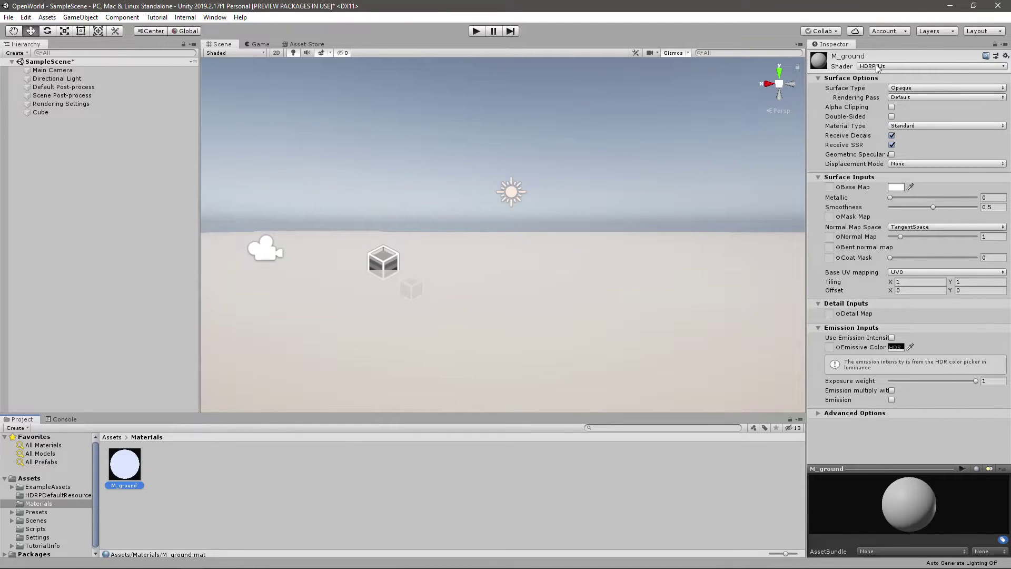
# Set M_ground's Base Map colour to green (hex 099D11) in the Color picker.
pyautogui.click(899, 188)
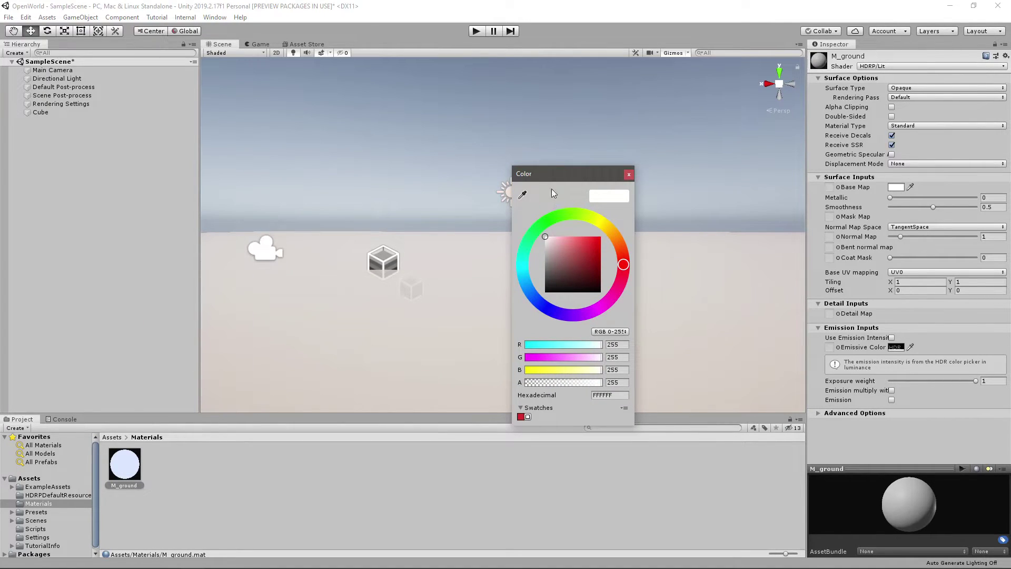
pyautogui.click(545, 223)
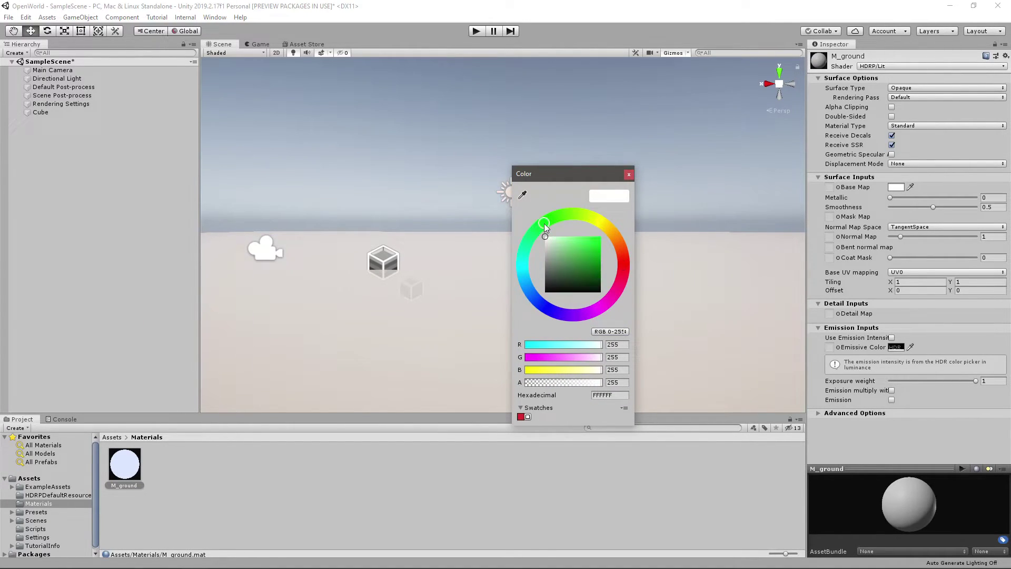
pyautogui.click(595, 265)
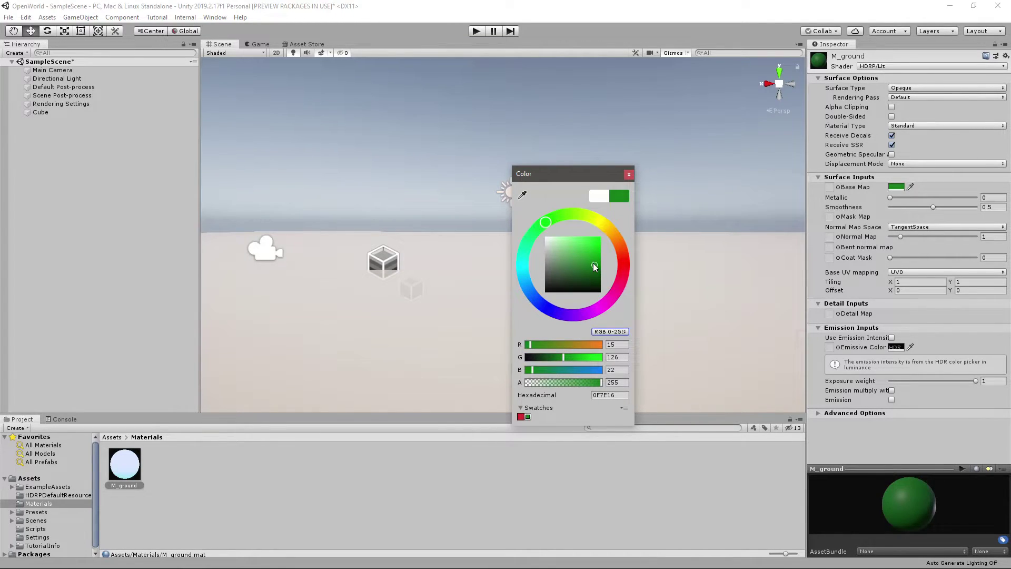
pyautogui.moveTo(602, 264); pyautogui.dragTo(598, 258)
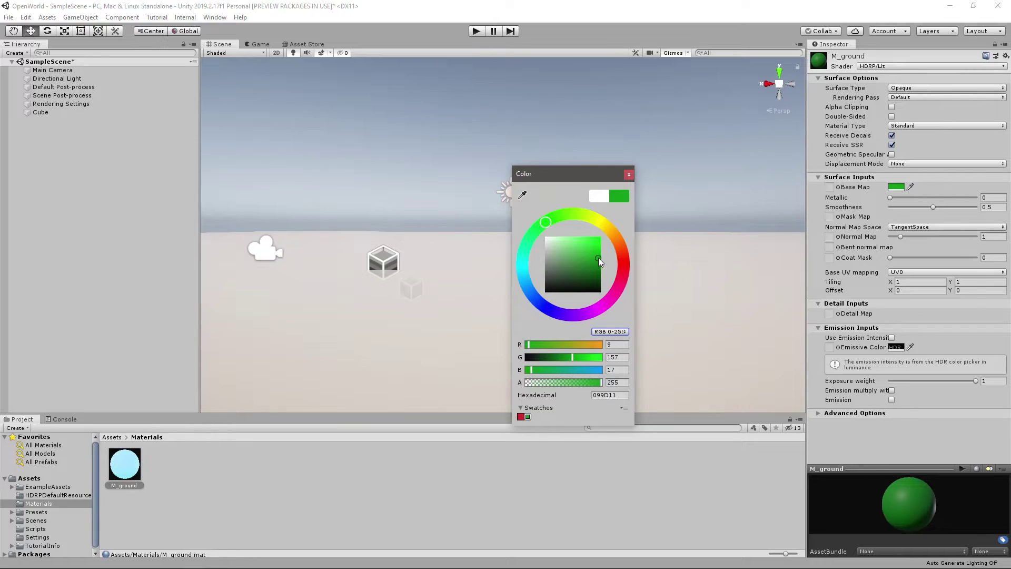
pyautogui.click(629, 174)
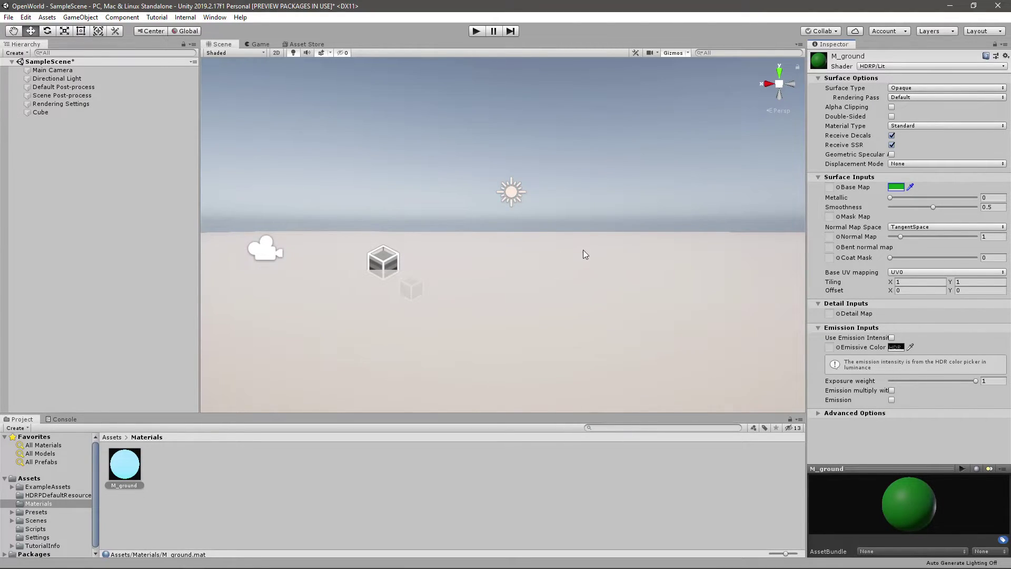
# Rename the Cube object in the Hierarchy to 'ground'.
pyautogui.click(328, 314)
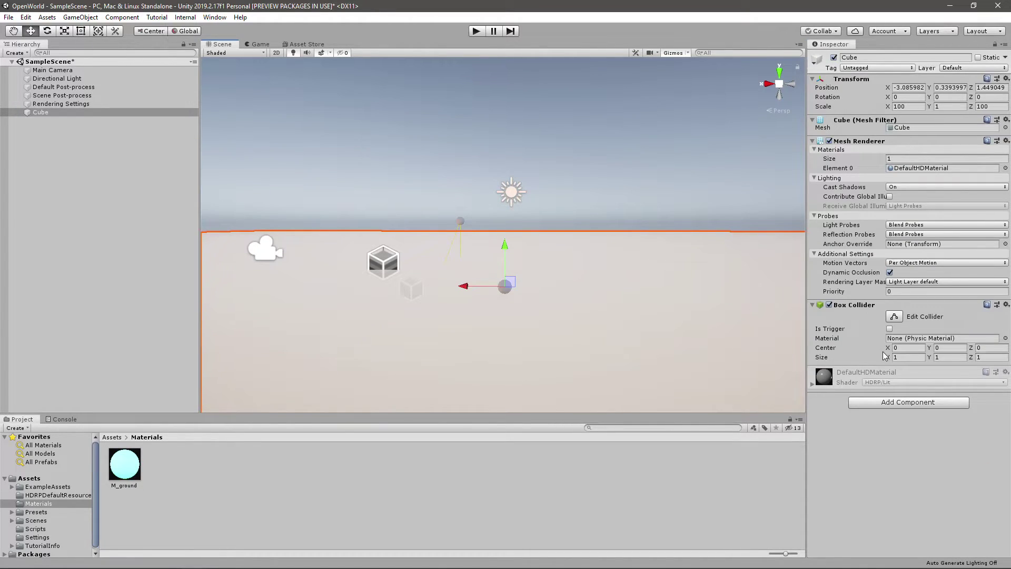
pyautogui.moveTo(831, 352)
pyautogui.click(70, 97)
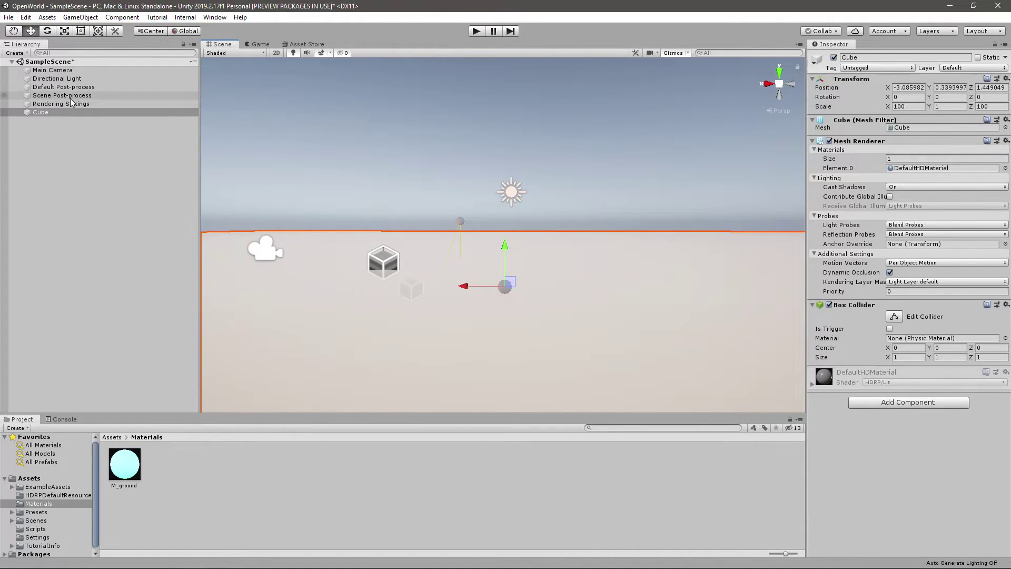
pyautogui.click(62, 111)
pyautogui.click(64, 112)
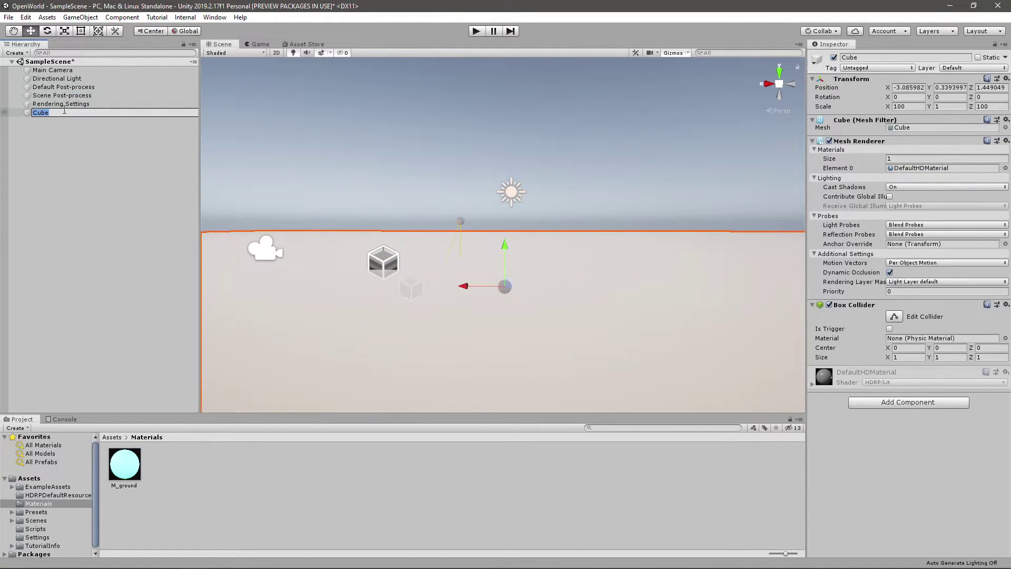
pyautogui.write('grou')
pyautogui.write('nd')
pyautogui.press('Return')
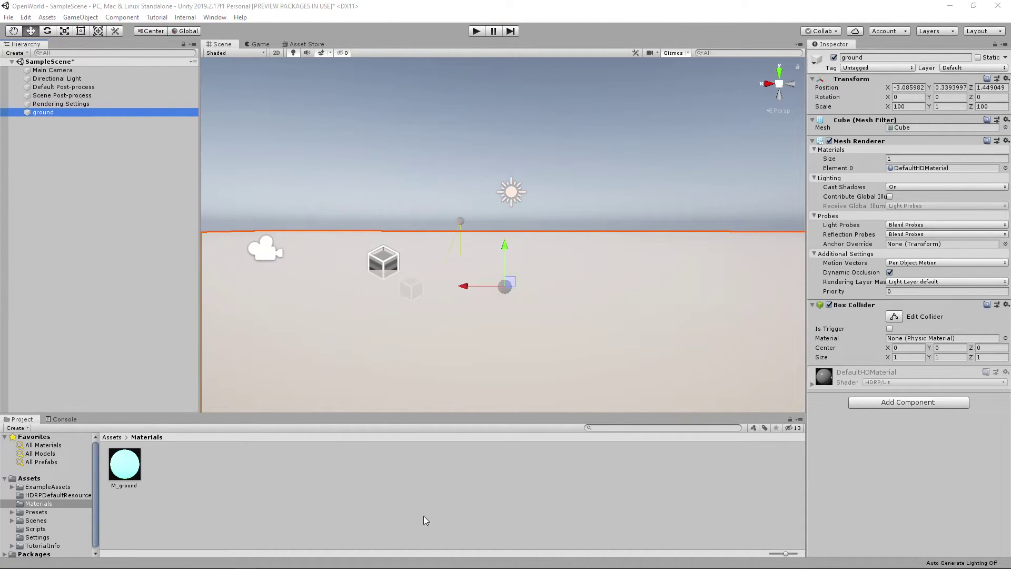
# Assign M_ground to the ground's Mesh Renderer Element 0 and look over the green slab.
pyautogui.moveTo(125, 469)
pyautogui.mouseDown()
pyautogui.moveTo(501, 500)
pyautogui.moveTo(647, 275)
pyautogui.moveTo(590, 321)
pyautogui.mouseUp()
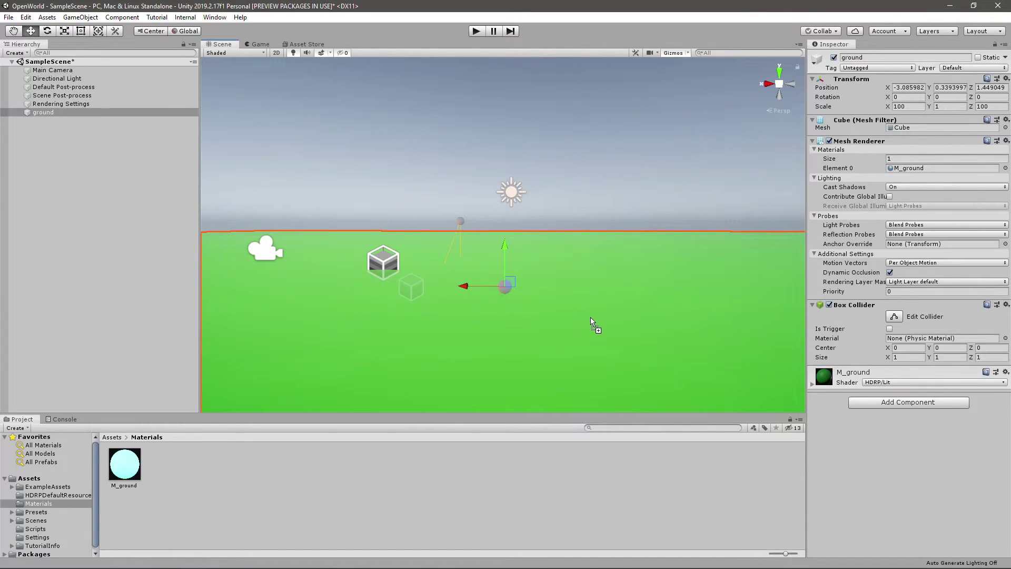
pyautogui.moveTo(590, 318); pyautogui.dragTo(909, 169)
pyautogui.moveTo(657, 324)
pyautogui.mouseDown(button='right')
pyautogui.moveTo(792, 292)
pyautogui.moveTo(131, 320)
pyautogui.moveTo(489, 316)
pyautogui.mouseUp(button='right')
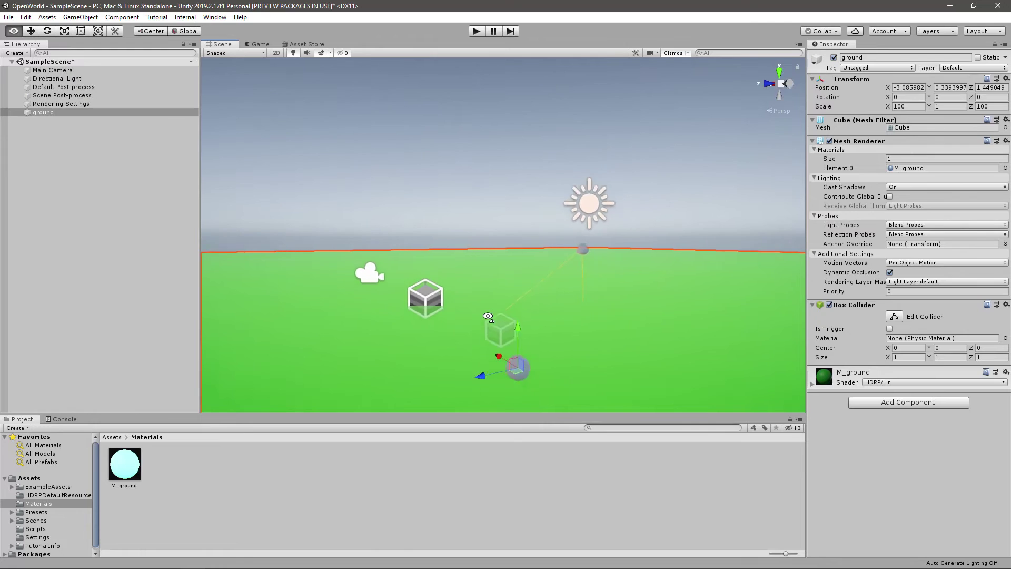
pyautogui.moveTo(488, 316); pyautogui.dragTo(120, 207, button='right')
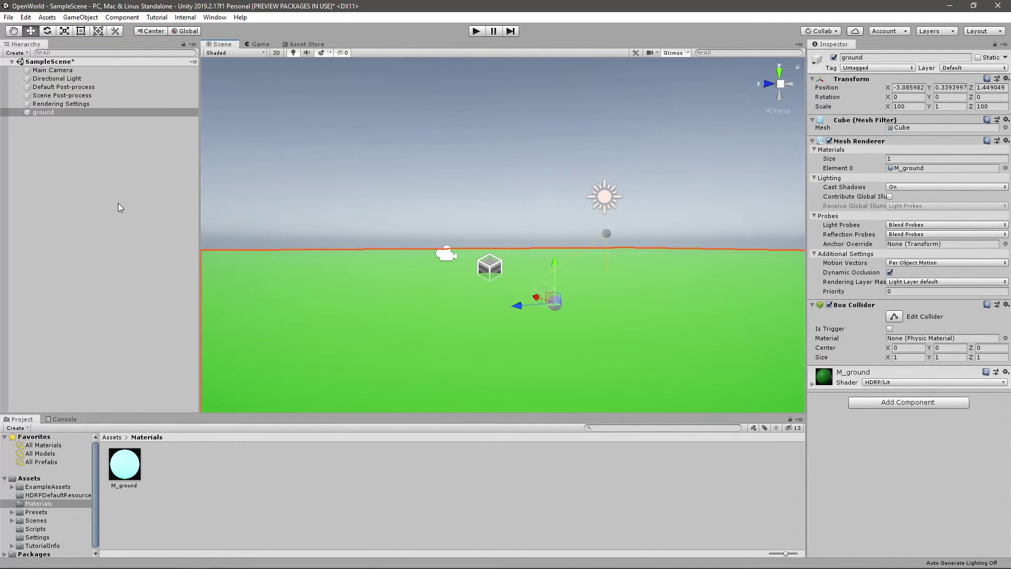
# Set the ground's scale to 1000 × 1 × 1000 and inspect the stretched floor in the Scene view.
pyautogui.click(920, 106)
pyautogui.write('1000')
pyautogui.press('Tab')
pyautogui.press('Tab')
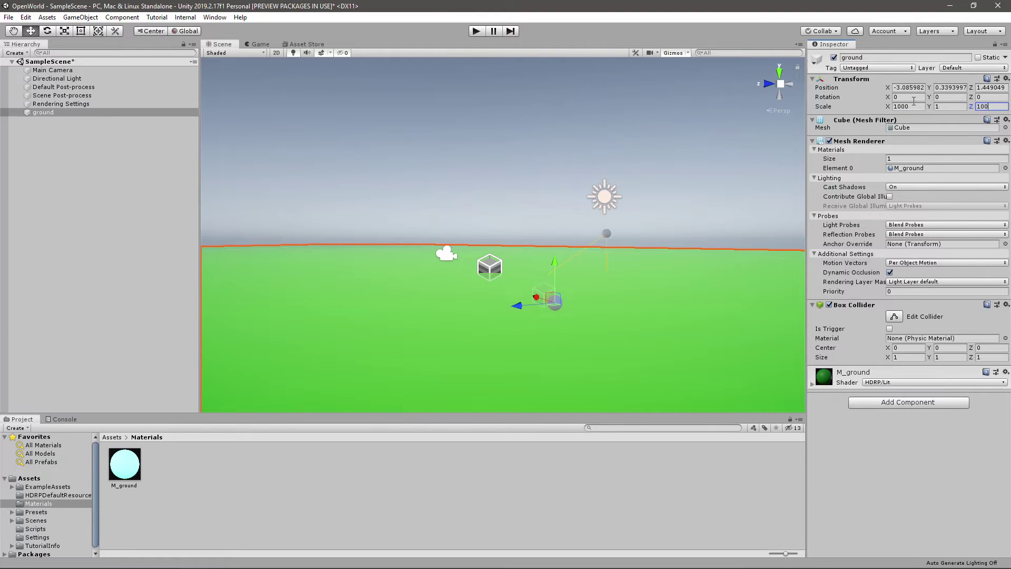
pyautogui.write('0')
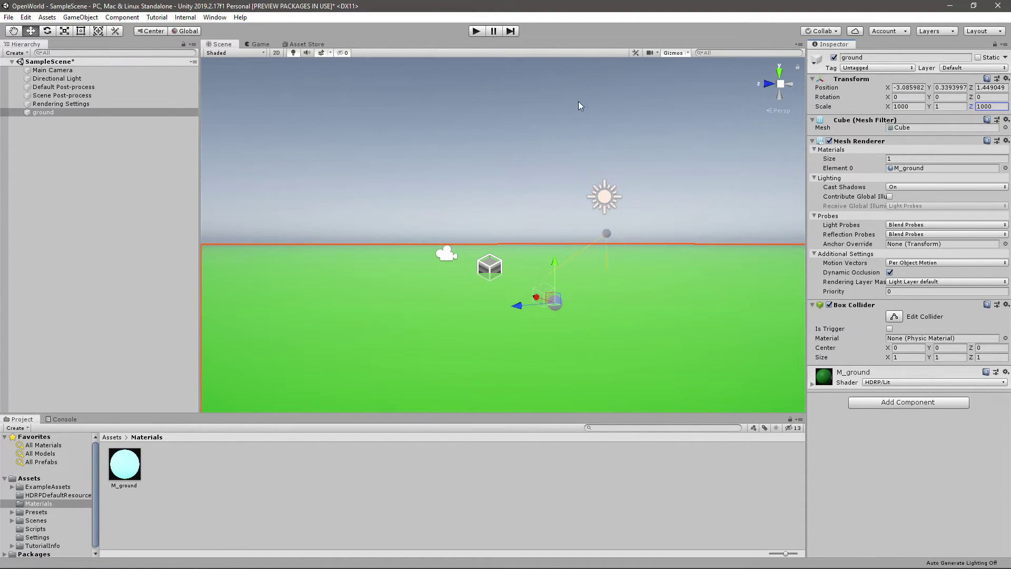
pyautogui.moveTo(614, 222)
pyautogui.keyDown('alt'); pyautogui.mouseDown()
pyautogui.moveTo(739, 242)
pyautogui.moveTo(579, 335)
pyautogui.moveTo(369, 319)
pyautogui.mouseUp(); pyautogui.keyUp('alt')
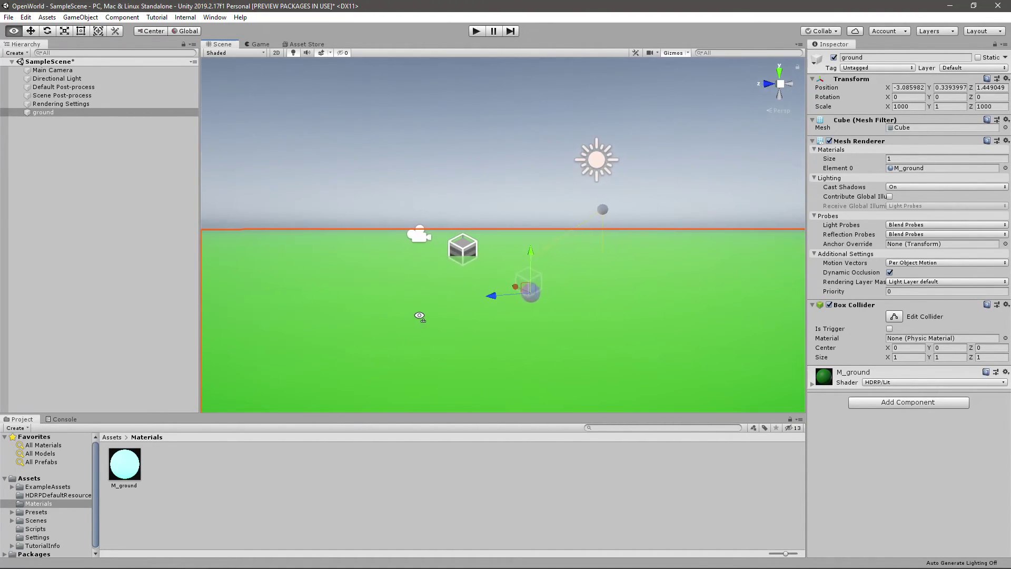
pyautogui.moveTo(369, 320)
pyautogui.keyDown('alt'); pyautogui.mouseDown()
pyautogui.moveTo(433, 344)
pyautogui.moveTo(525, 334)
pyautogui.moveTo(407, 338)
pyautogui.mouseUp(); pyautogui.keyUp('alt')
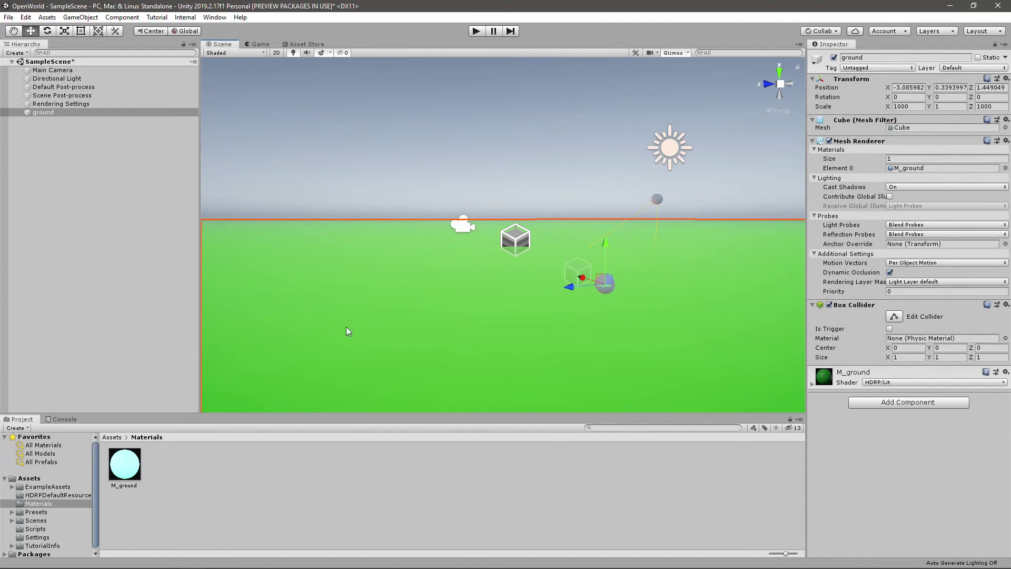
pyautogui.moveTo(347, 330)
pyautogui.keyDown('alt'); pyautogui.mouseDown()
pyautogui.moveTo(489, 328)
pyautogui.moveTo(490, 338)
pyautogui.moveTo(391, 335)
pyautogui.mouseUp(); pyautogui.keyUp('alt')
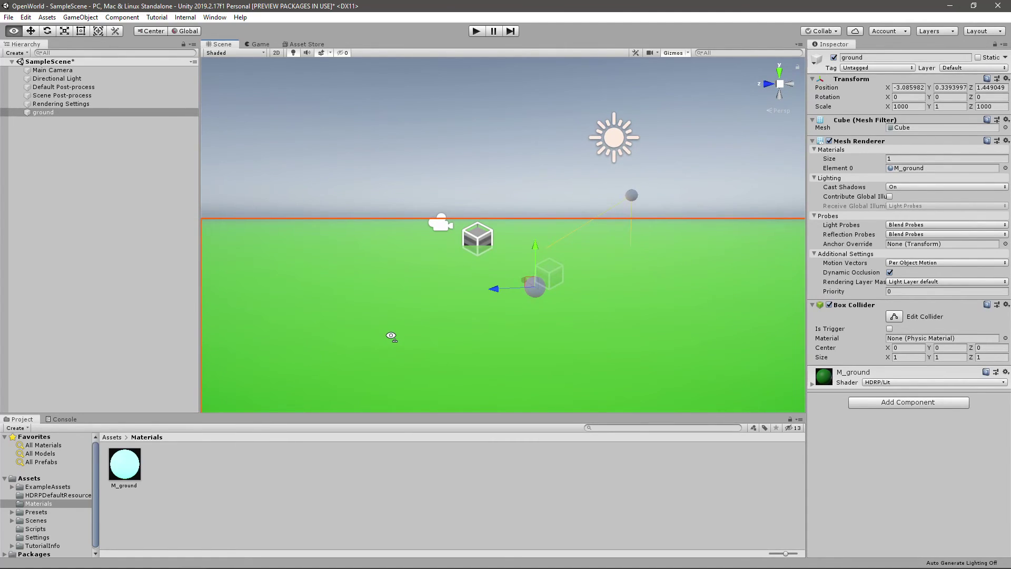
pyautogui.moveTo(391, 340)
pyautogui.keyDown('alt'); pyautogui.mouseDown(button='right')
pyautogui.moveTo(386, 288)
pyautogui.moveTo(380, 295)
pyautogui.mouseUp(button='right'); pyautogui.keyUp('alt')
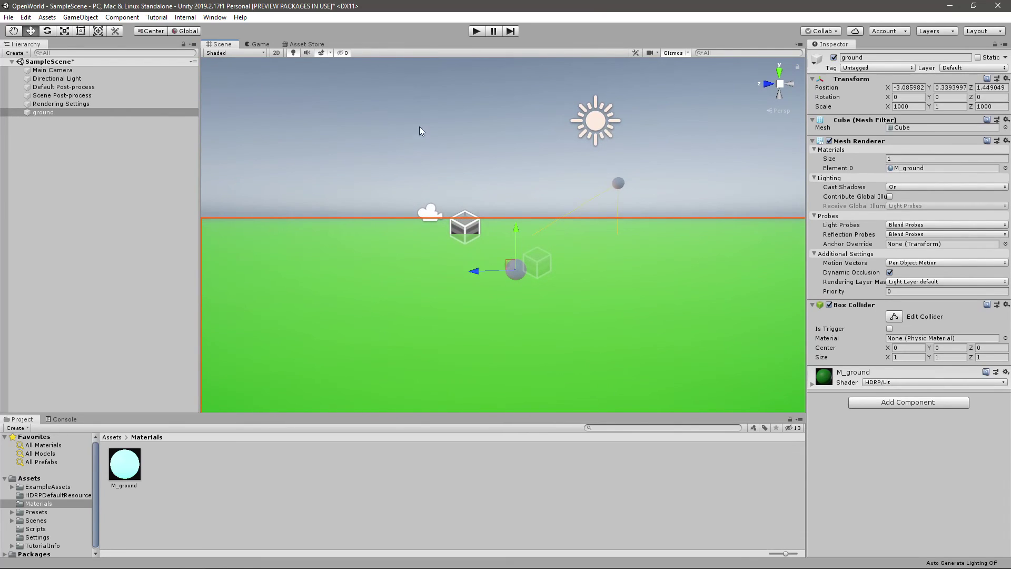
# Run a Play-mode preview of the green ground reaching the horizon, then stop playing.
pyautogui.click(477, 31)
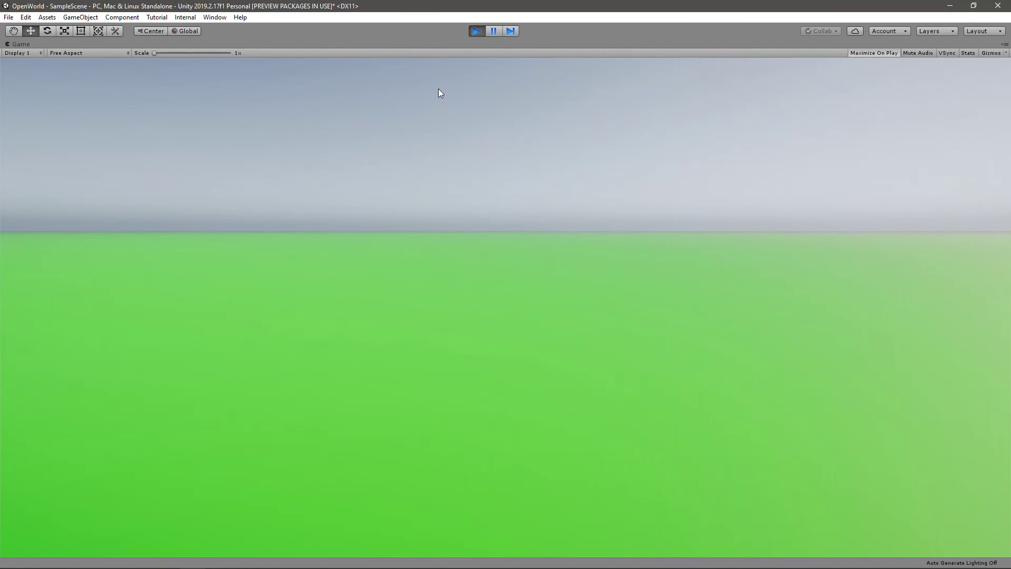
pyautogui.click(475, 31)
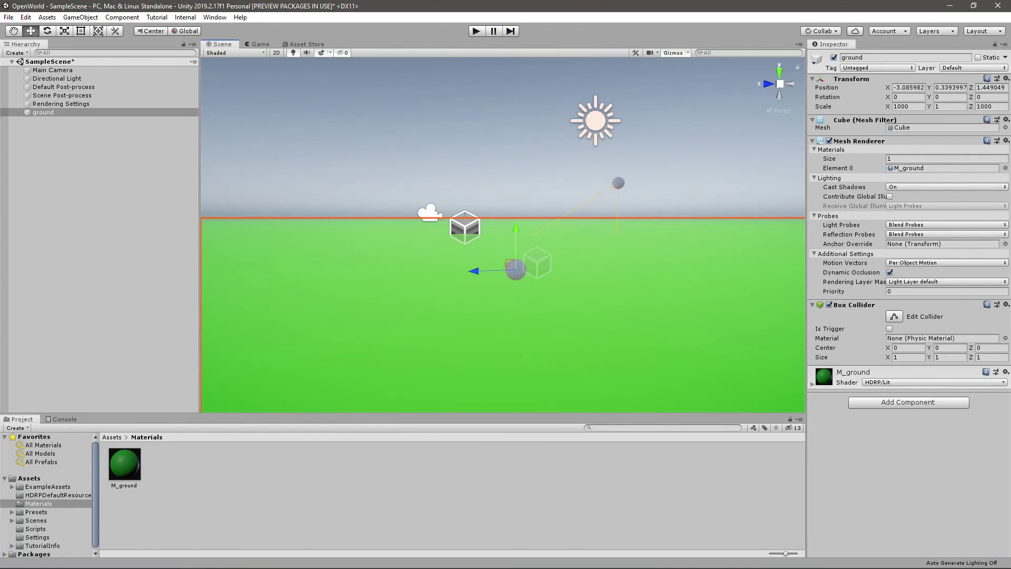